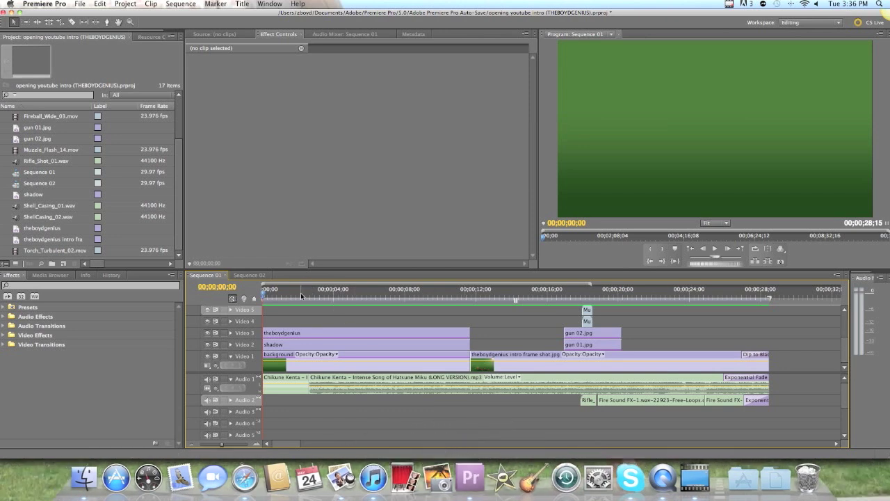
Step: Scrub Sequence 01 through the guns, flames and title, then open the theboydgenius title
left_click_drag(278, 298, 596, 326)
left_click_drag(727, 335, 698, 339)
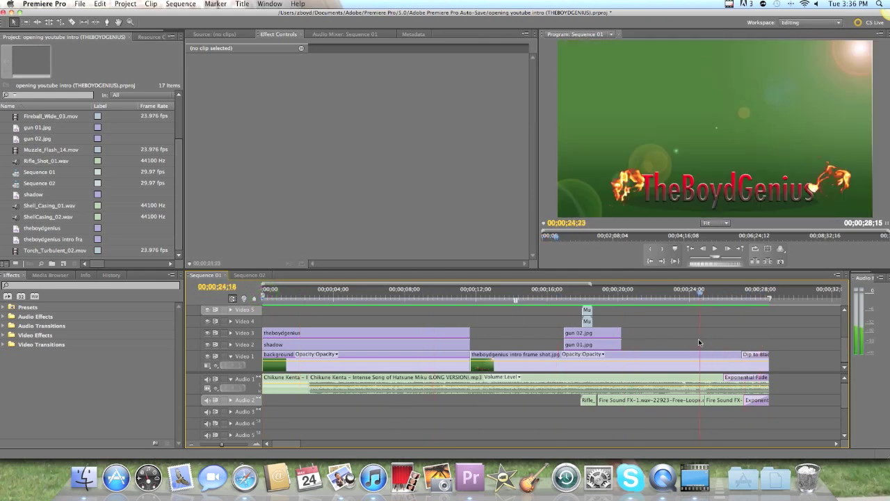
left_click_drag(451, 342, 315, 340)
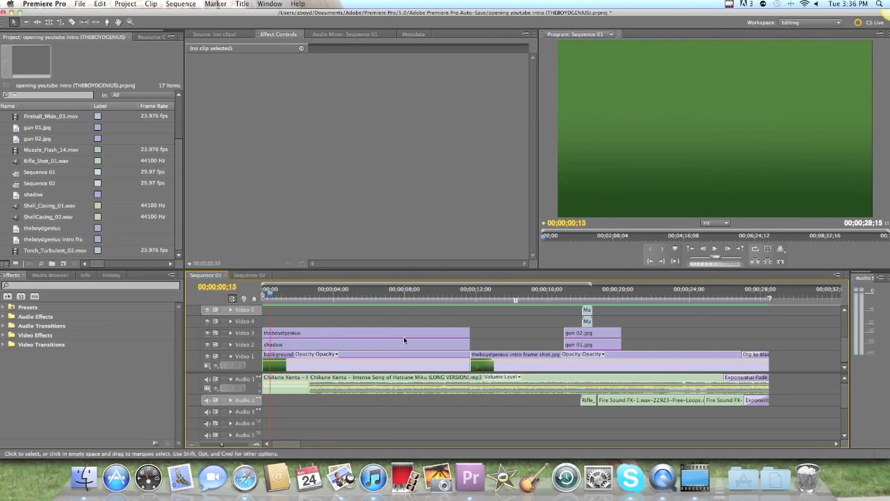
mouse_move(377, 334)
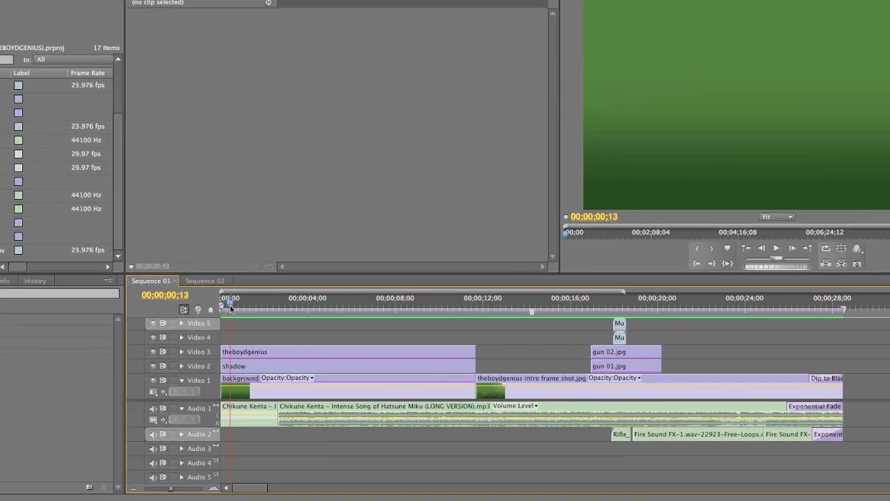
left_click_drag(270, 294, 308, 297)
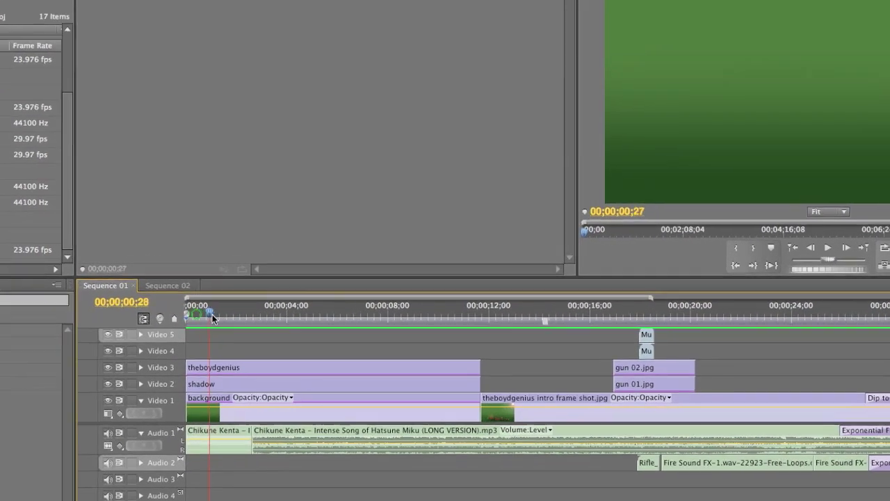
left_click_drag(223, 326, 252, 327)
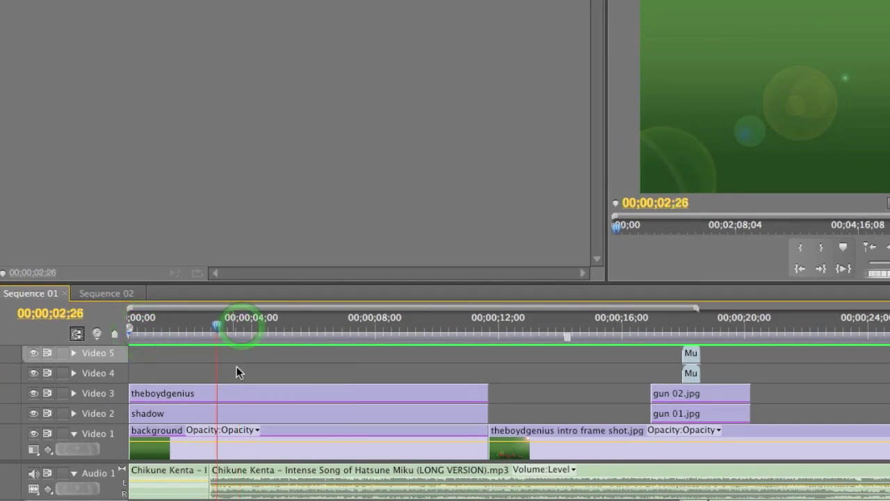
double_click(255, 394)
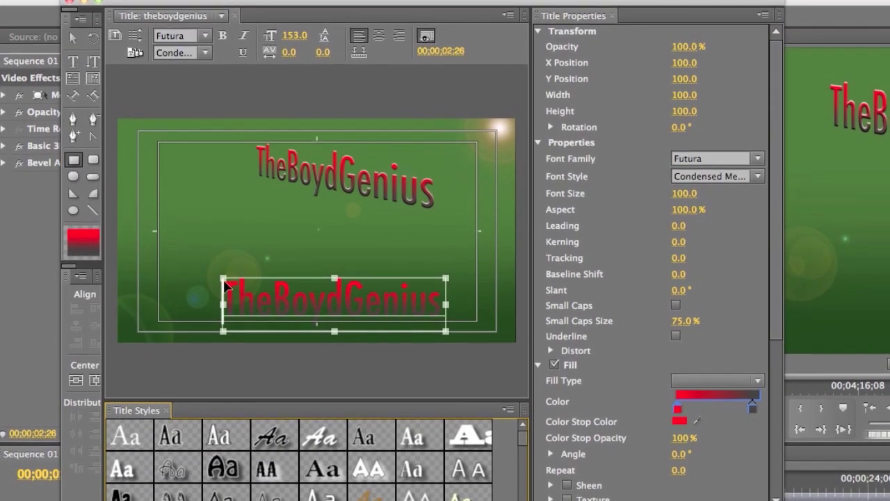
Step: Inspect the TheBoydGenius text boxes and scroll the Title Styles list, then close the Titler
left_click(374, 359)
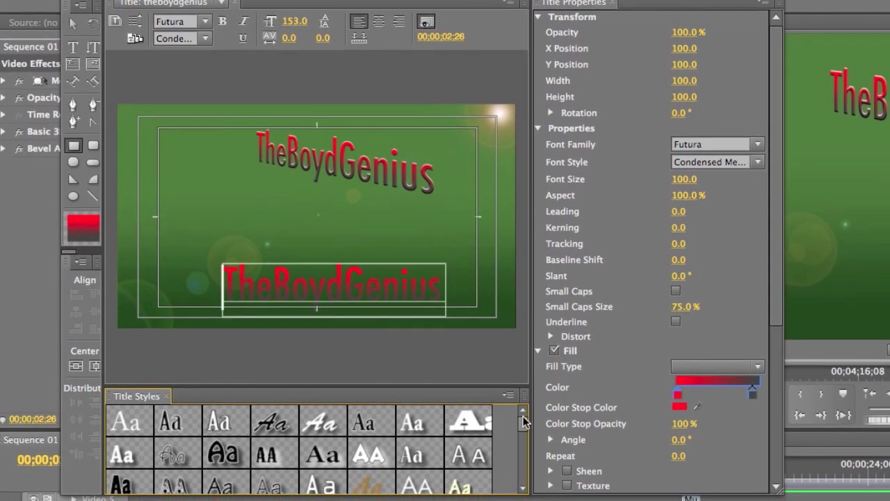
left_click_drag(522, 416, 523, 473)
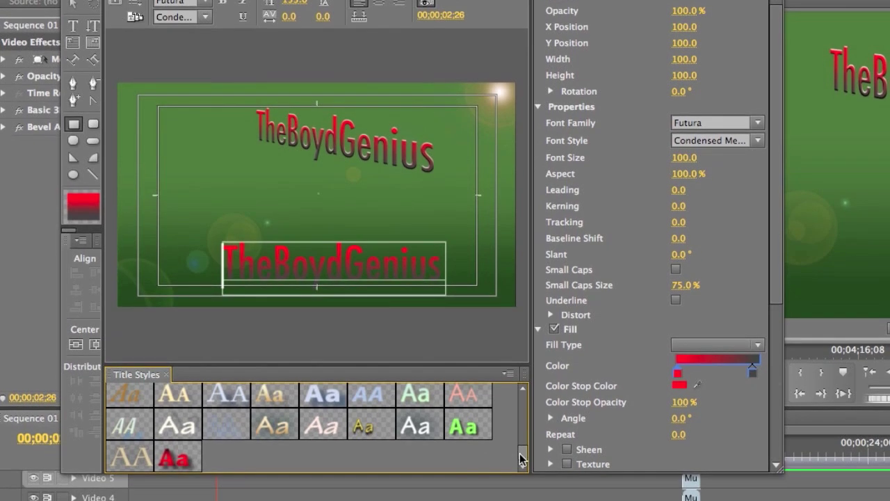
left_click_drag(522, 459, 520, 398)
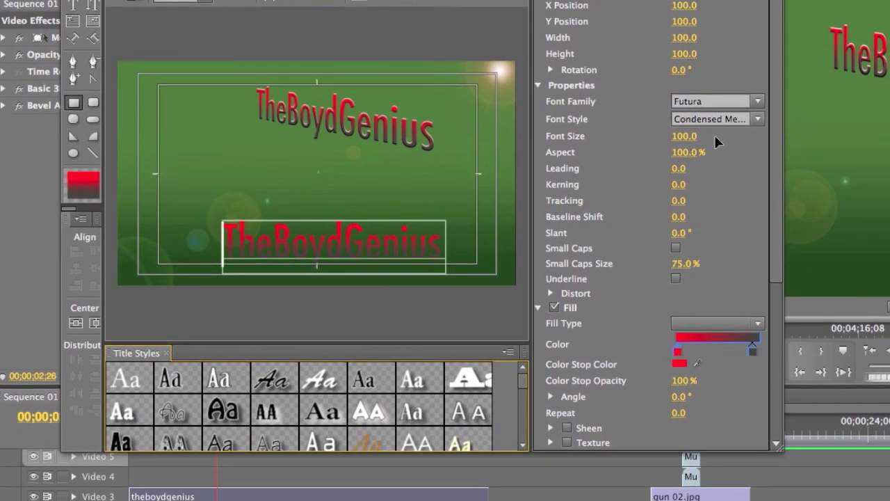
left_click(409, 254)
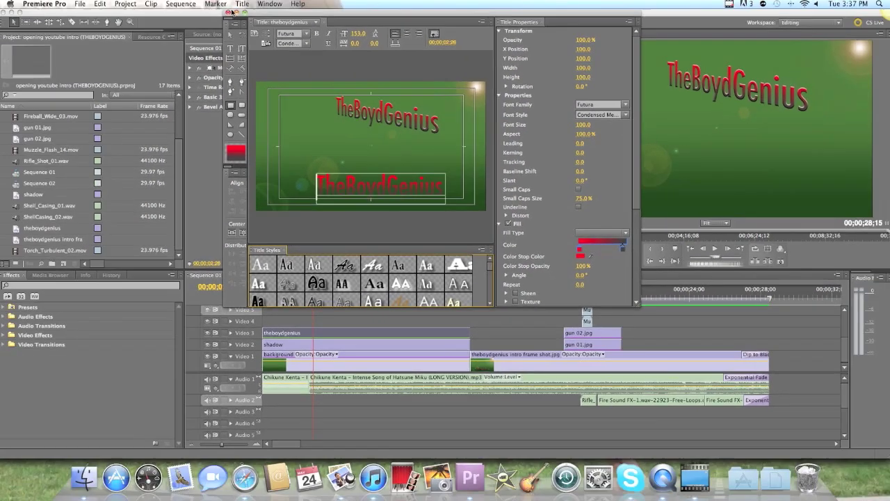
left_click(227, 13)
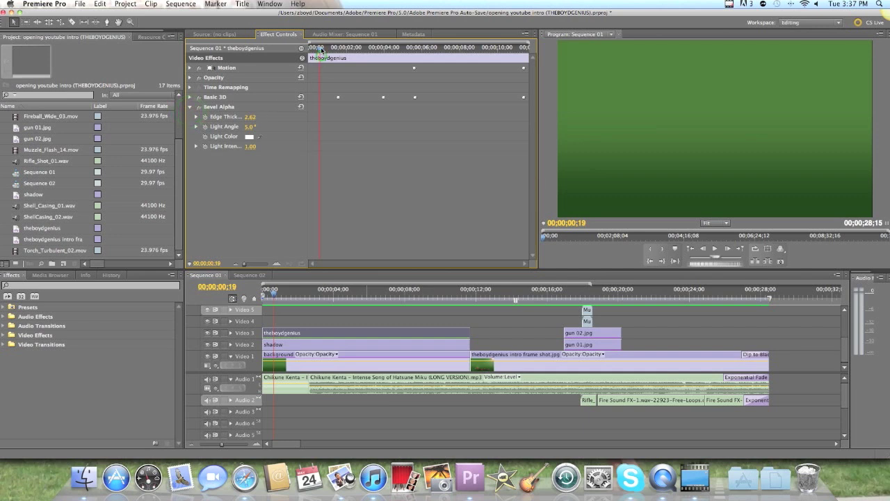
Step: Scrub the theboydgenius fly-in and lens-flare keyframes back to the start, then collapse Bevel Alpha
left_click_drag(321, 50, 368, 62)
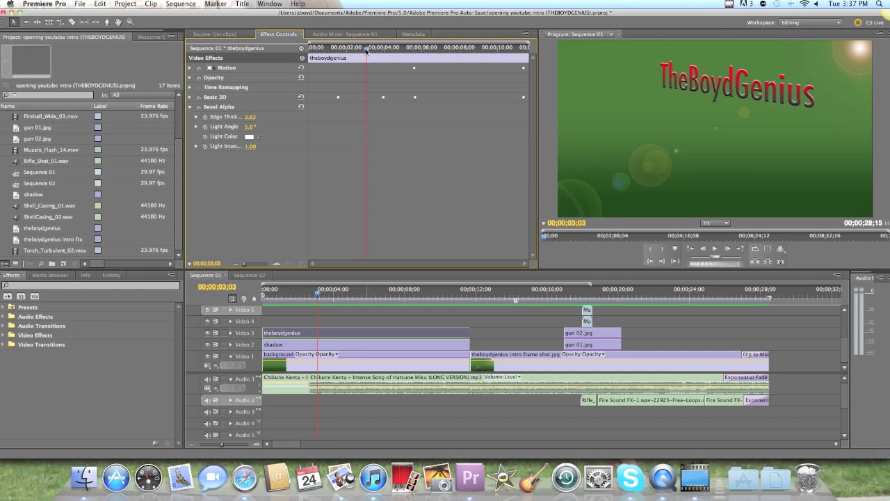
mouse_move(366, 51)
left_mouse_down()
mouse_move(330, 51)
mouse_move(497, 97)
left_mouse_up()
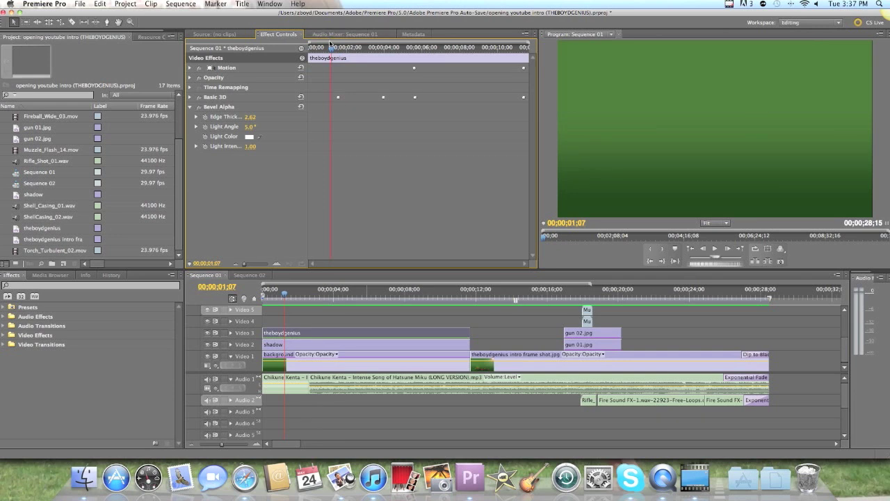
mouse_move(338, 51)
left_mouse_down()
mouse_move(432, 50)
mouse_move(521, 65)
left_mouse_up()
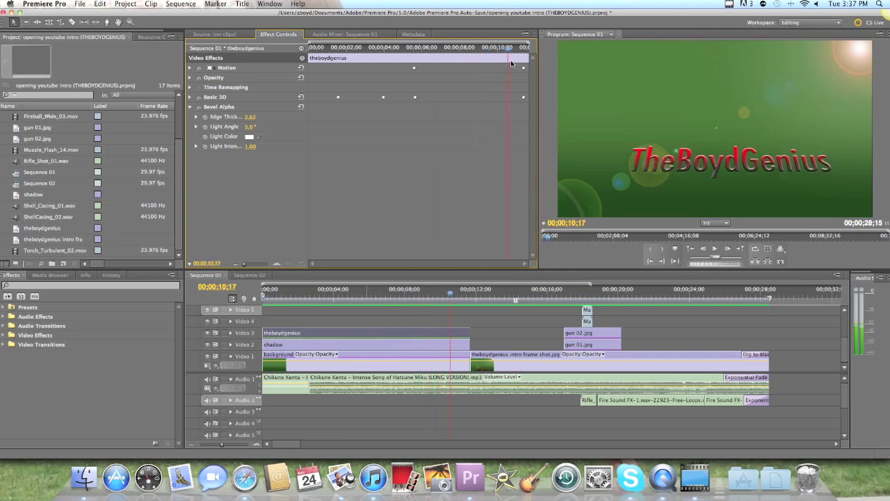
left_click_drag(520, 65, 298, 75)
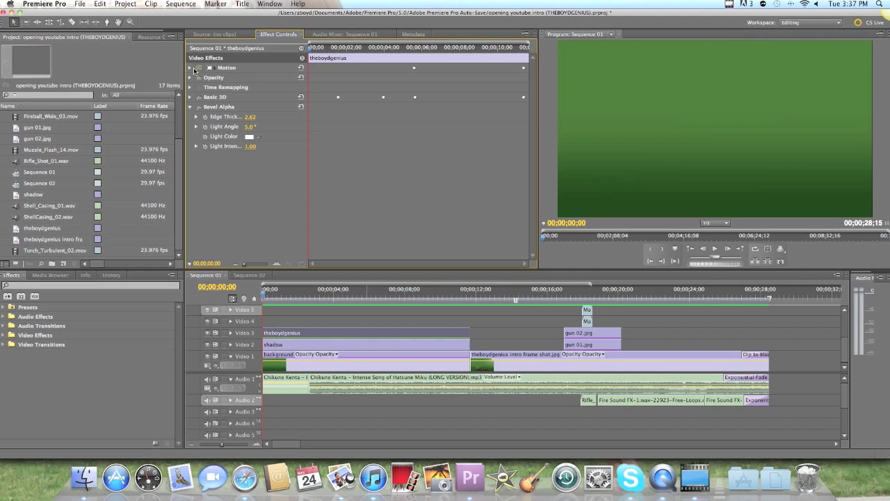
left_click(190, 108)
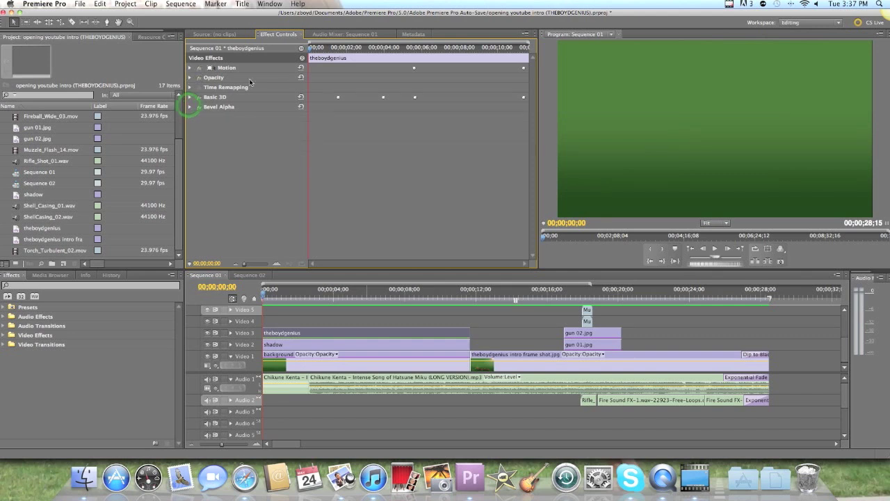
Step: Select the shadow clip on Video 2 and scrub near 11 seconds where the title lands
left_click(335, 348)
left_click(445, 290)
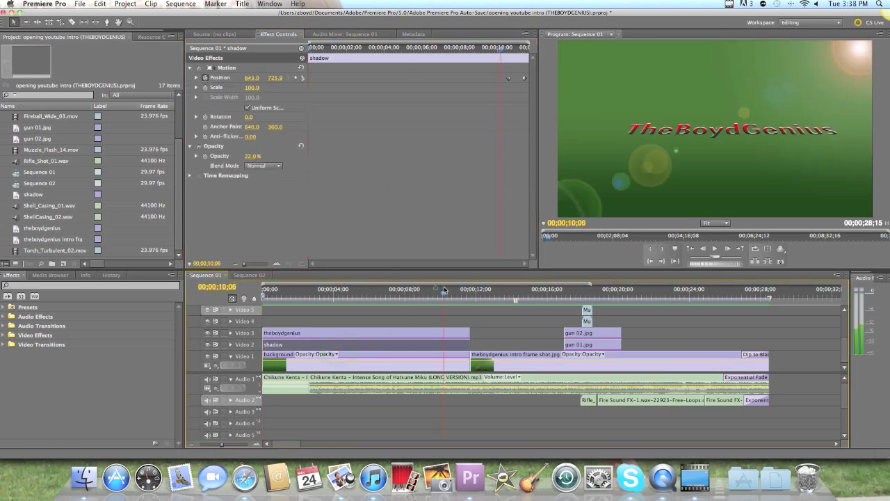
left_click_drag(446, 290, 468, 289)
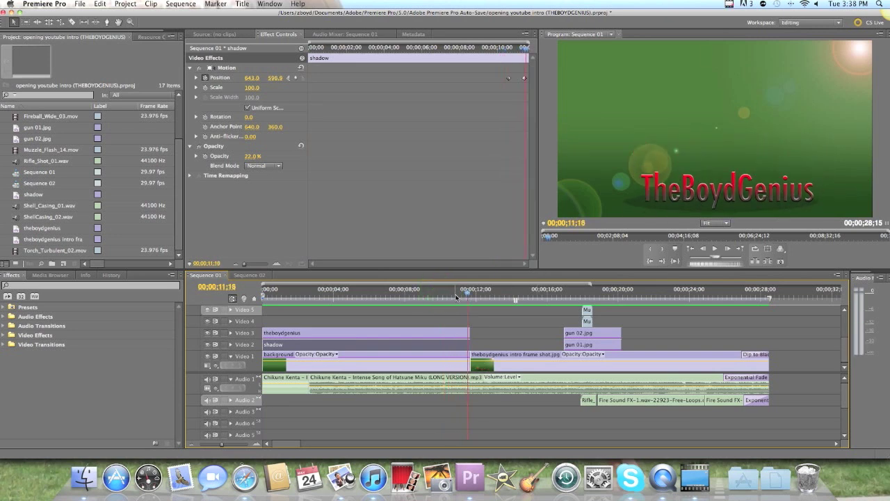
left_click_drag(470, 297, 471, 299)
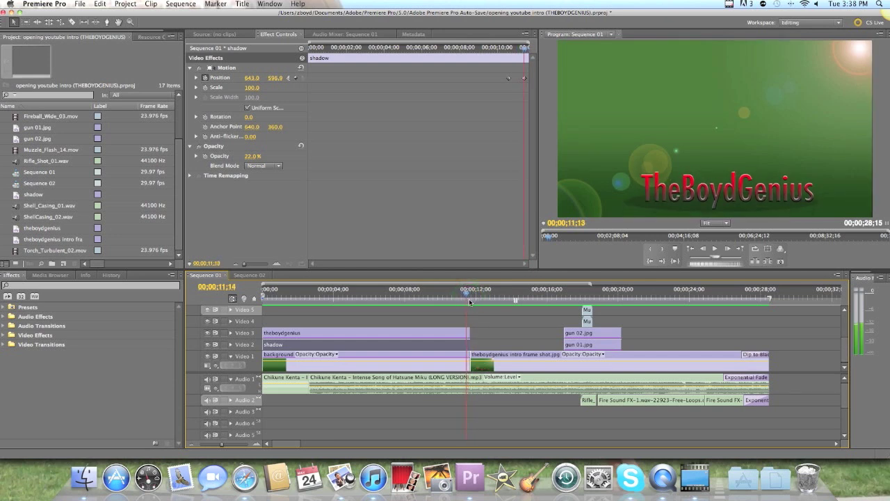
left_click_drag(469, 299, 467, 302)
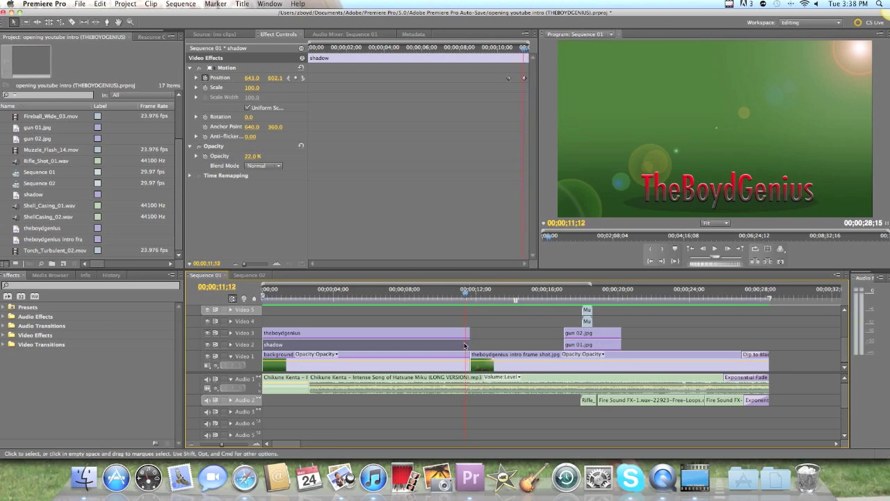
Step: Open the shadow title, draw and delete a test ellipse, then close the Titler
double_click(459, 347)
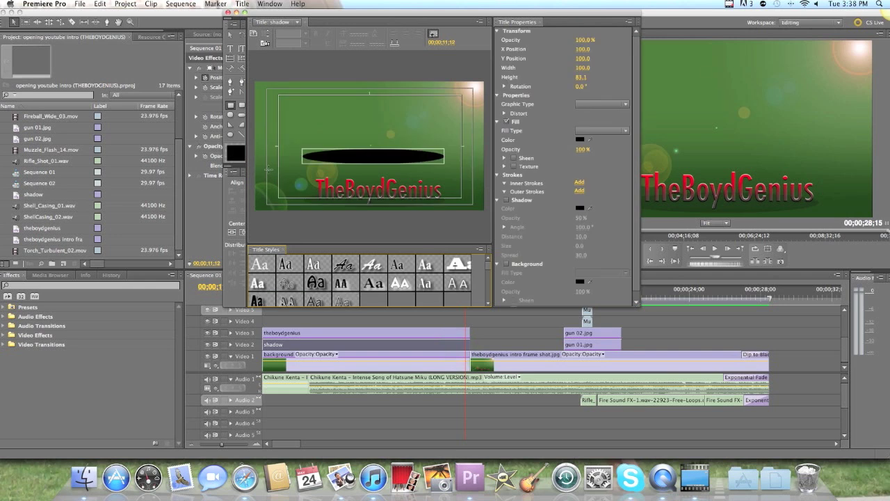
left_click(234, 134)
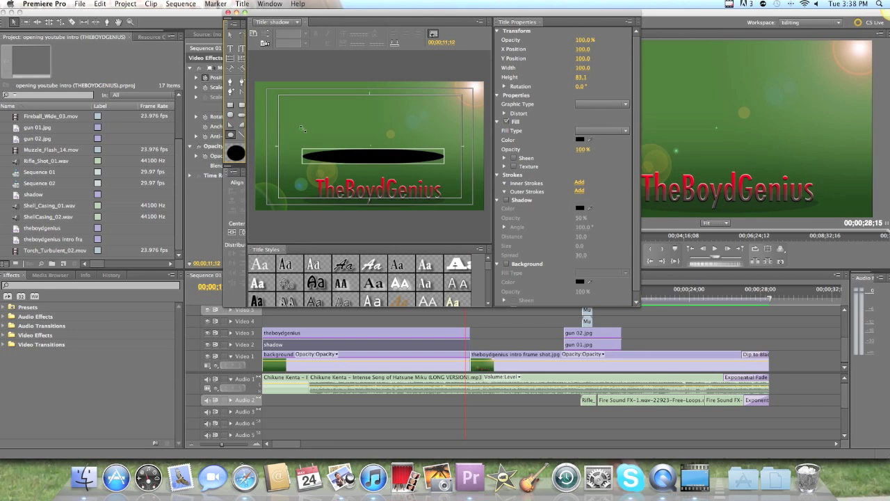
left_click_drag(302, 128, 422, 141)
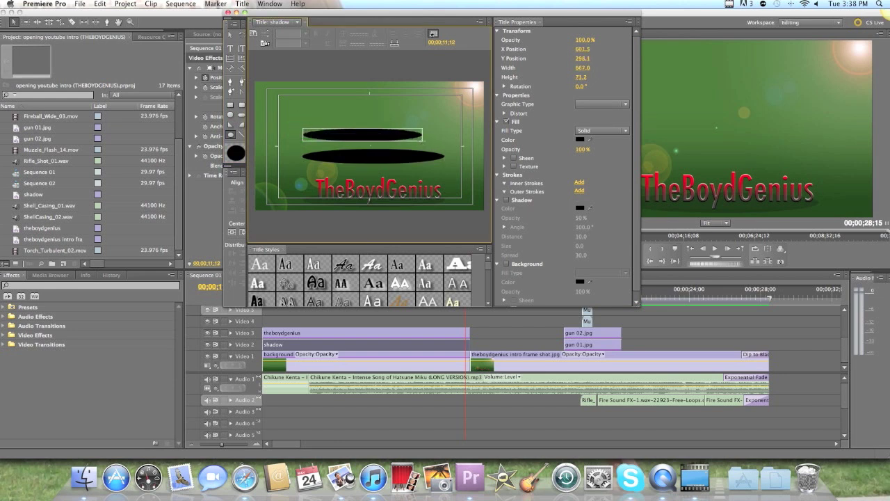
key("Delete")
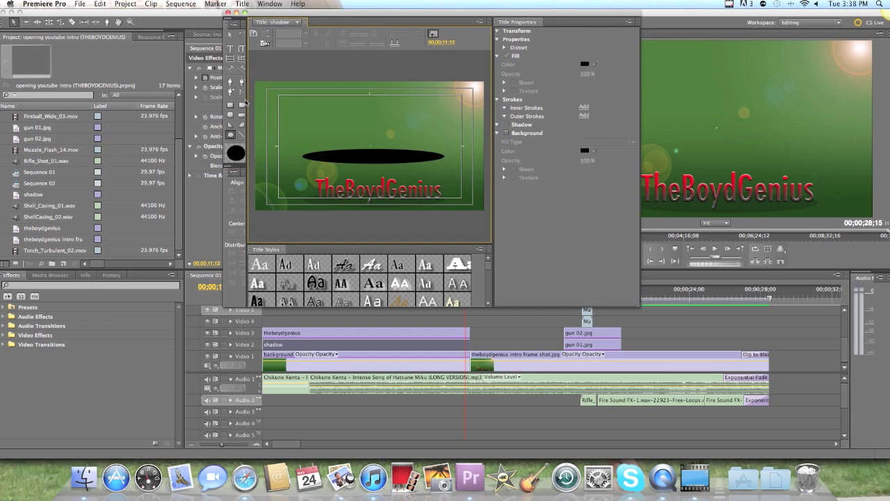
left_click(231, 36)
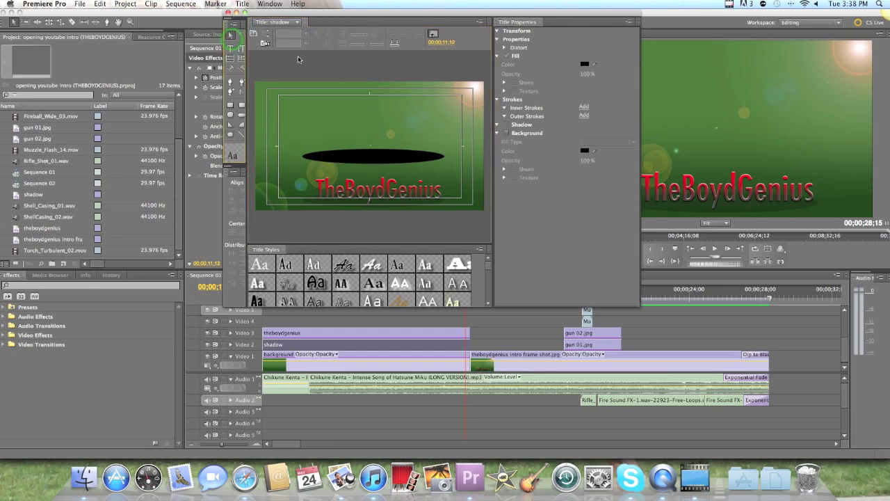
left_click(227, 12)
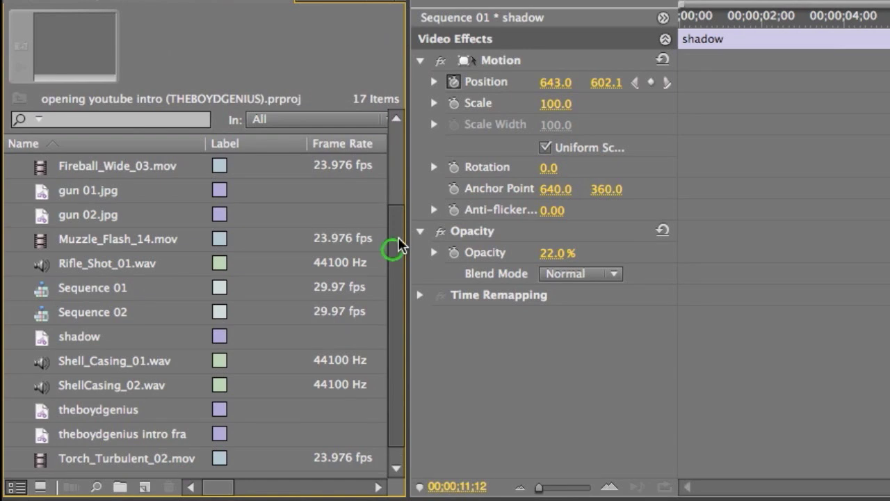
Step: Open the shadow title from the Project panel and close the Titler again
left_click_drag(212, 165, 214, 160)
left_click_drag(401, 233, 402, 194)
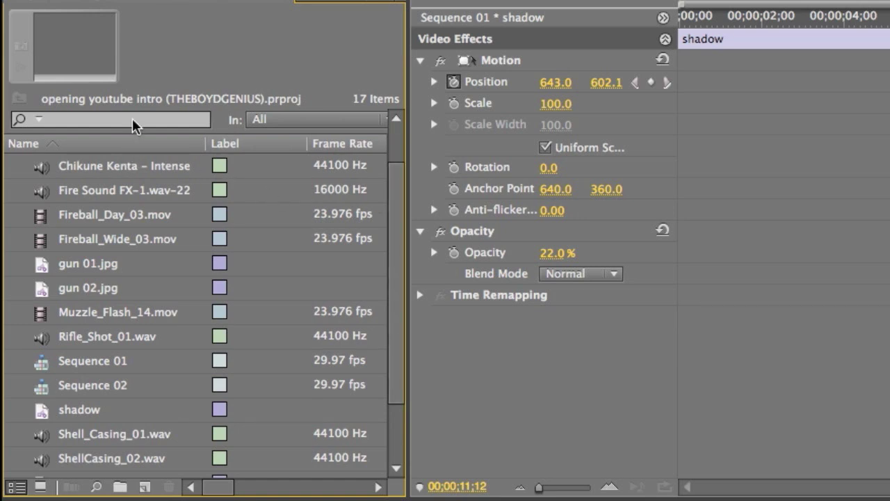
left_click_drag(404, 342, 427, 388)
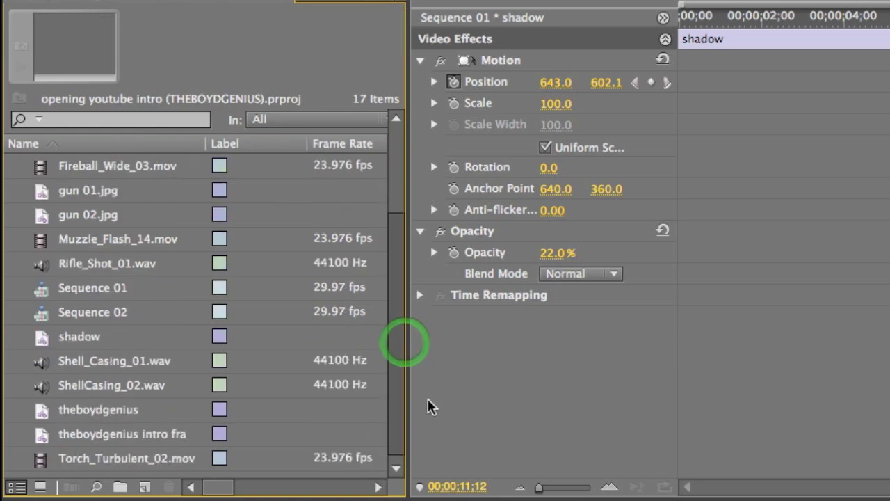
left_click(43, 341)
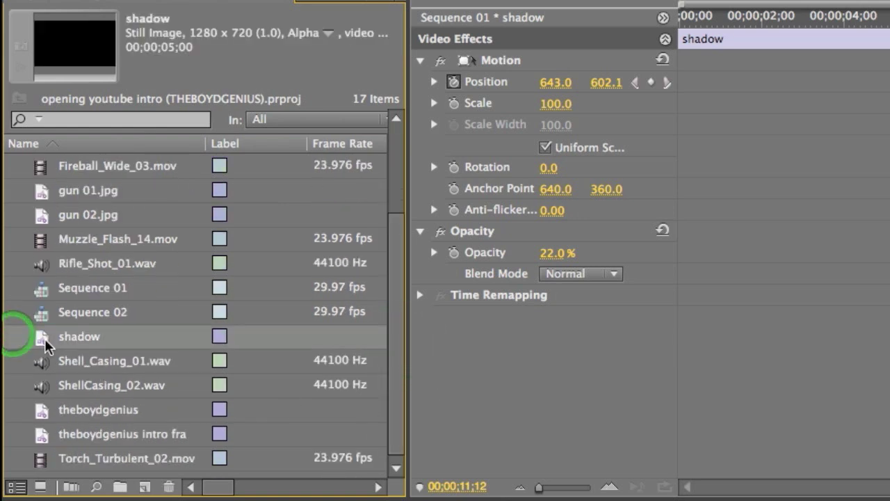
double_click(44, 342)
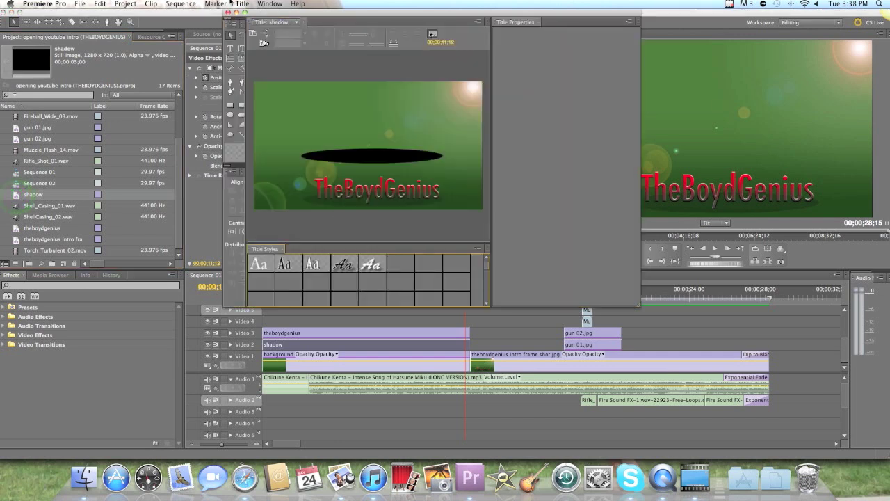
left_click(226, 13)
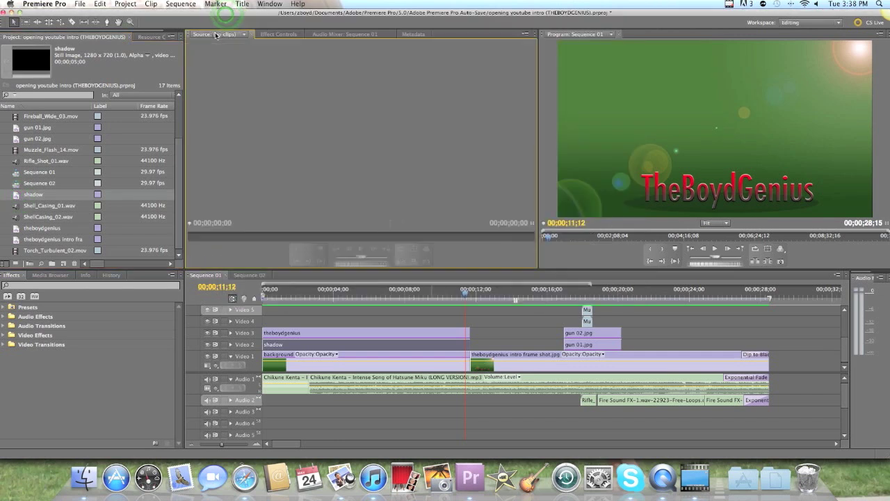
Step: Lower the shadow by dragging Position Y from 602.1 to about 726, then deselect
left_click(279, 34)
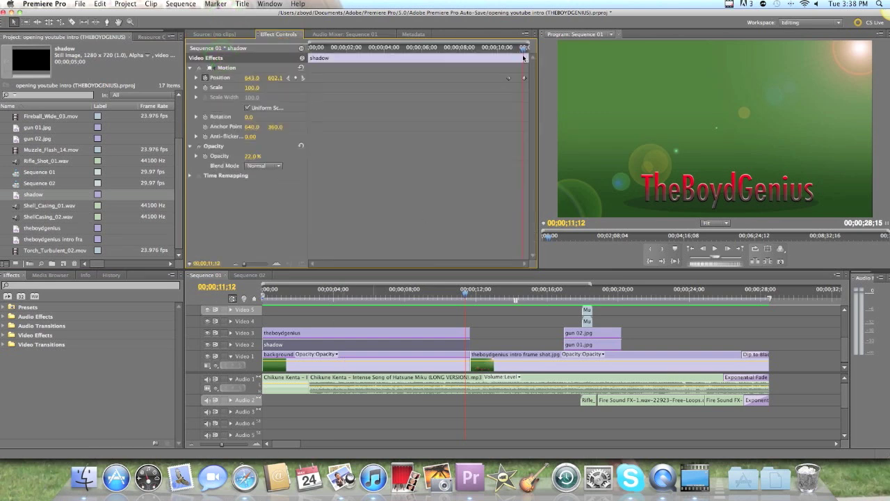
left_click_drag(524, 57, 494, 62)
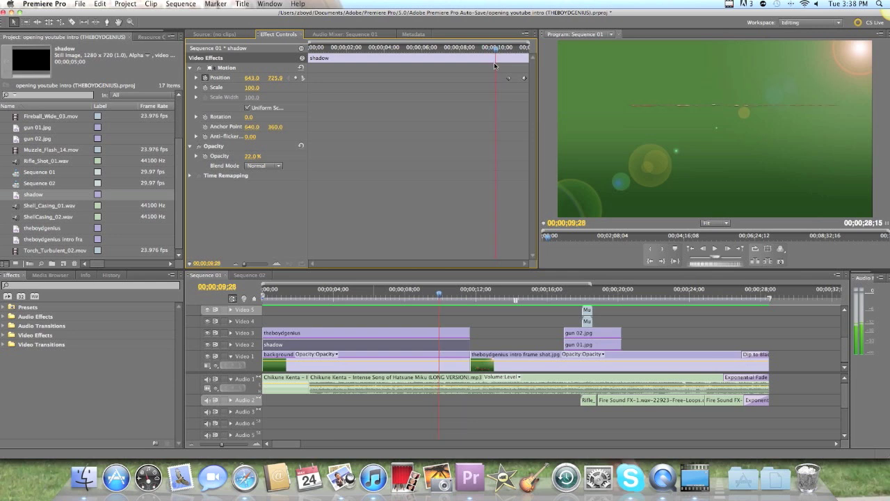
left_click(789, 375)
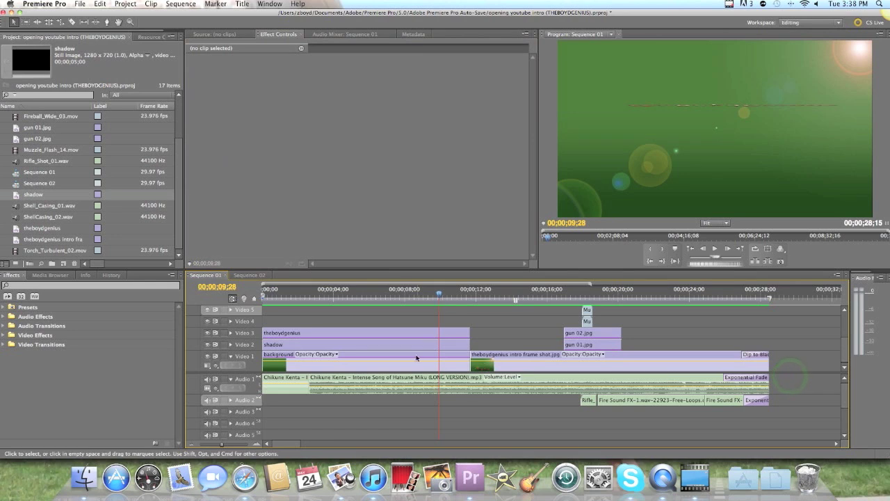
Step: Check the background title, return the sequence to 00;00;00;00, and reopen the background title
double_click(368, 370)
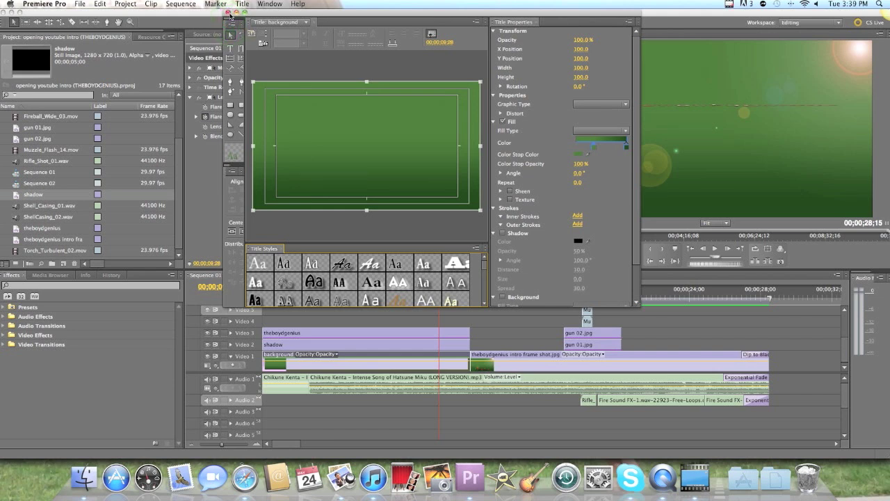
left_click(229, 13)
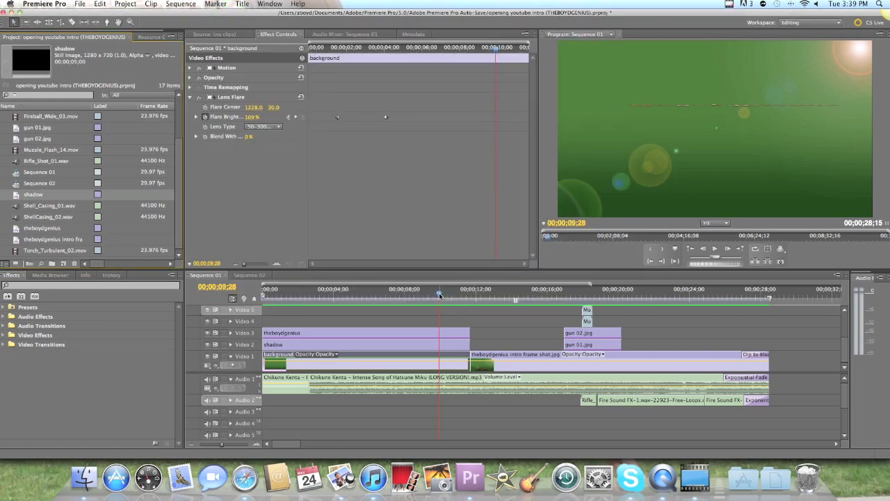
left_click(440, 295)
key("Home")
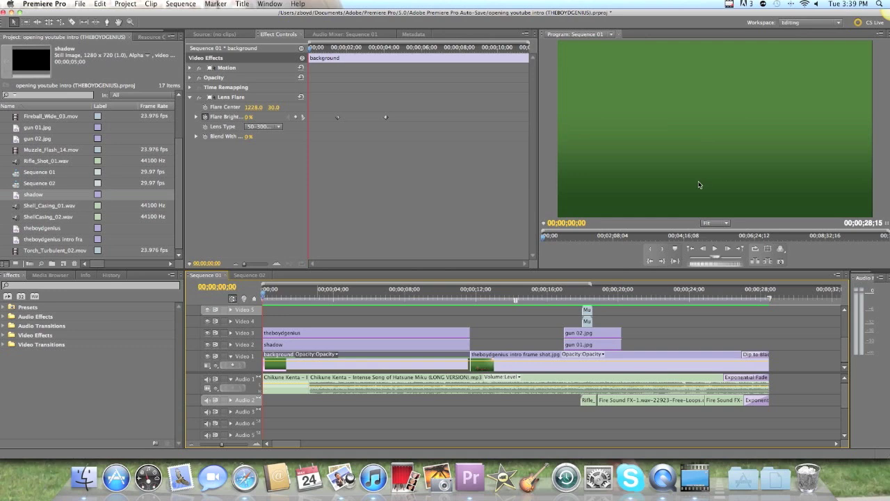
double_click(326, 366)
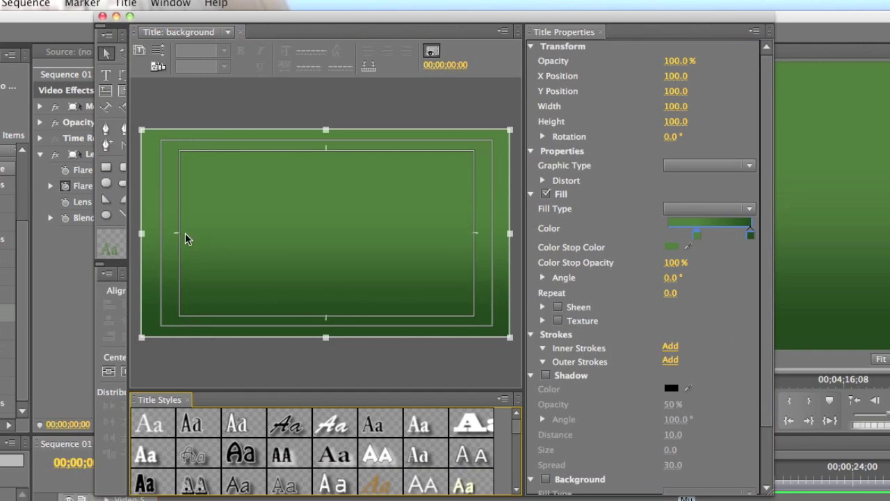
left_click(106, 167)
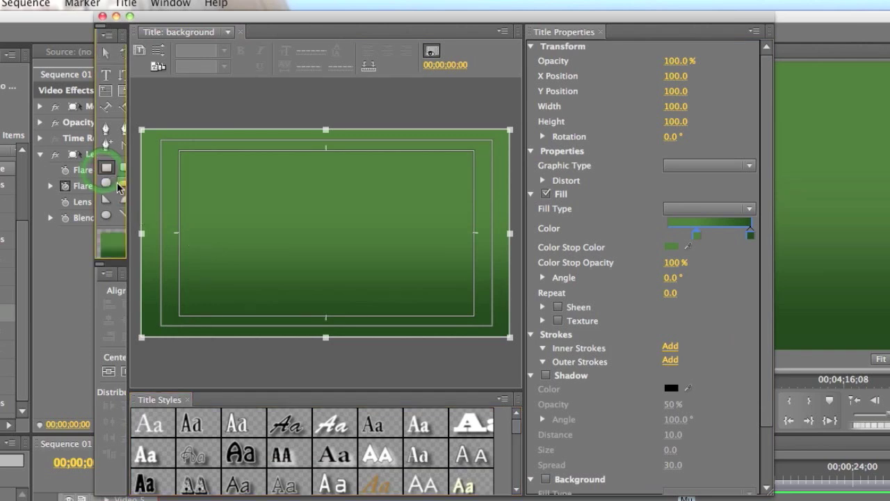
mouse_move(129, 185)
left_mouse_down()
mouse_move(148, 188)
mouse_move(139, 195)
left_mouse_up()
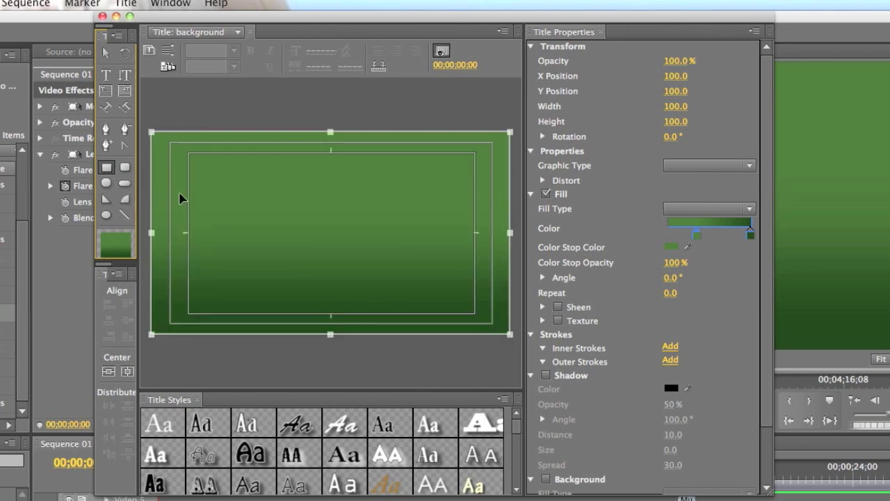
left_click_drag(165, 145, 313, 240)
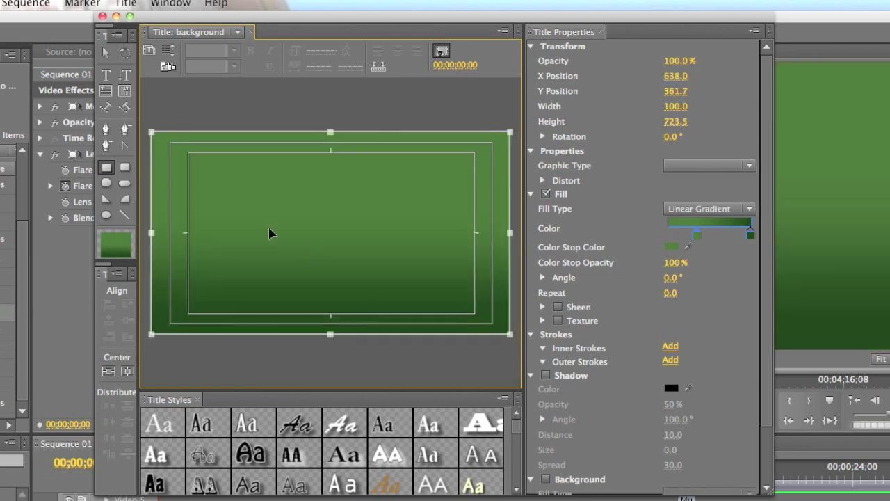
left_click_drag(242, 213, 278, 227)
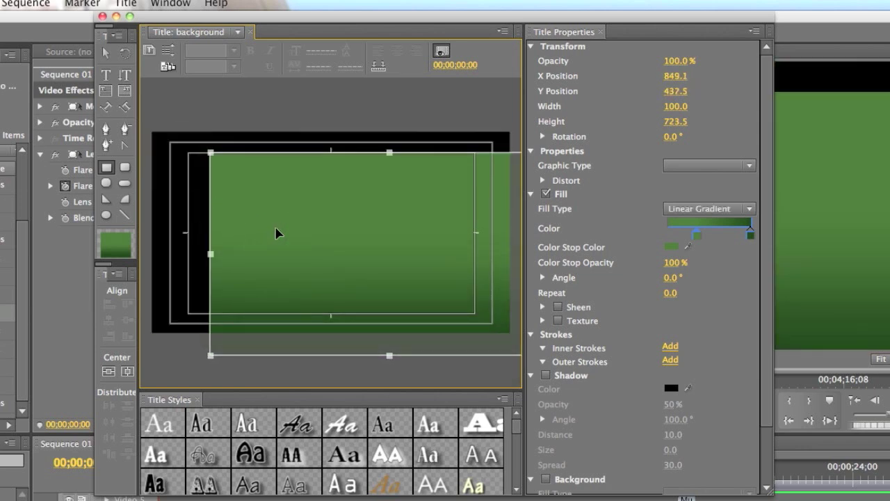
key("ctrl+z")
left_click(170, 141)
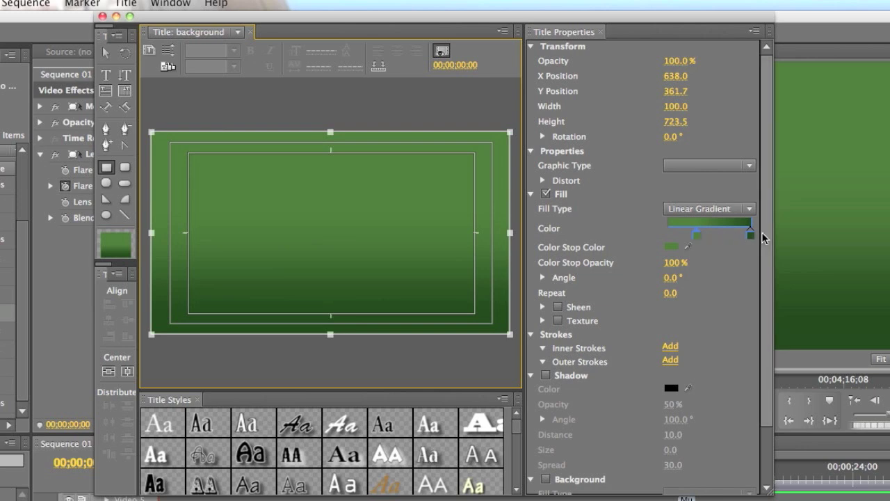
left_click(271, 78)
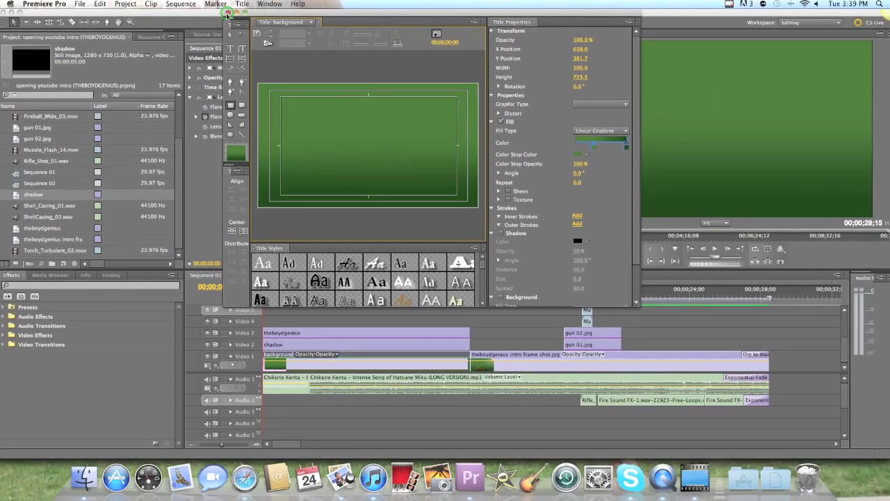
left_click(103, 16)
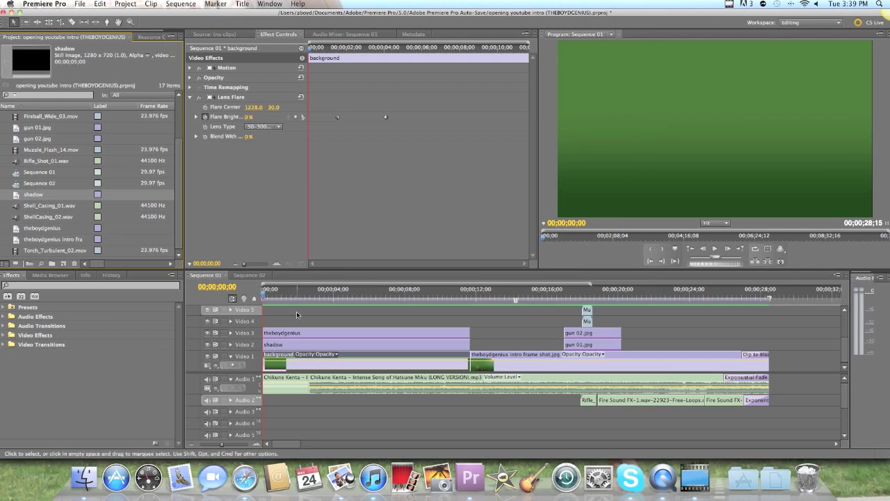
left_click(784, 377)
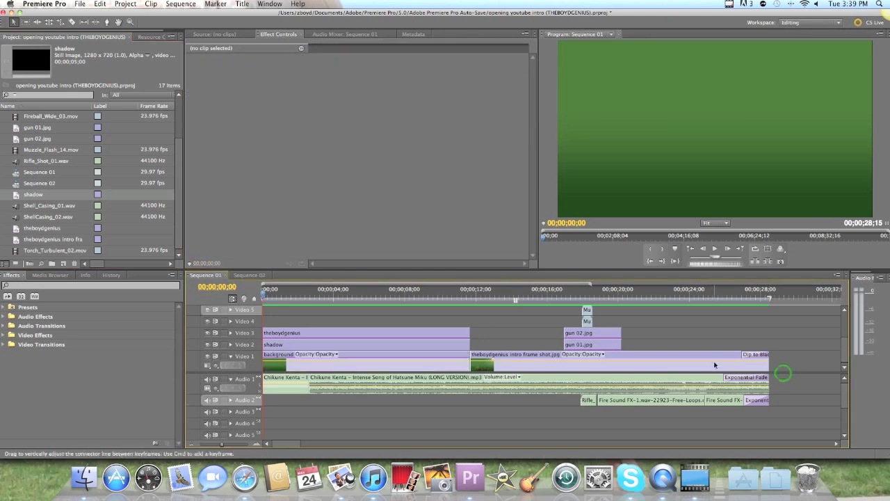
key("space")
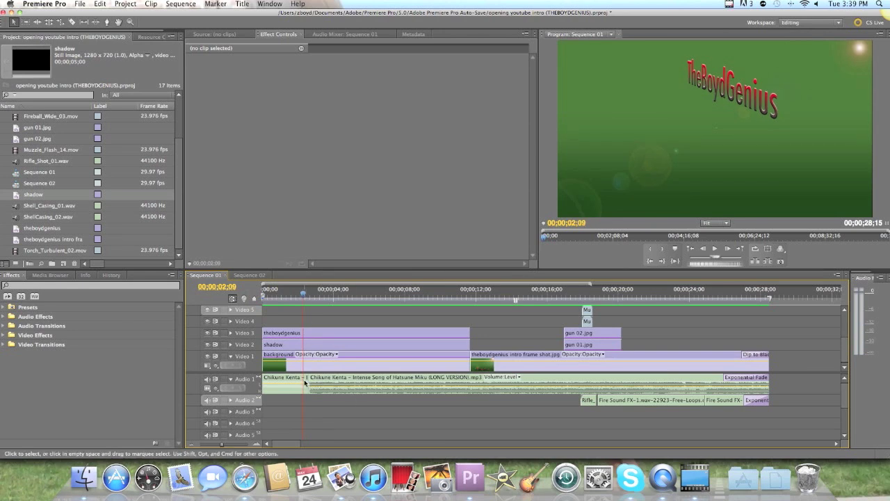
left_click_drag(295, 293, 300, 293)
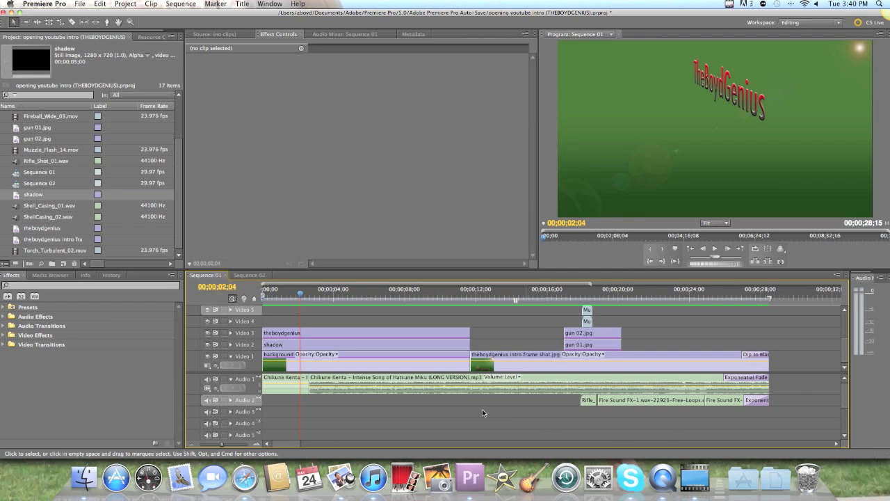
mouse_move(301, 295)
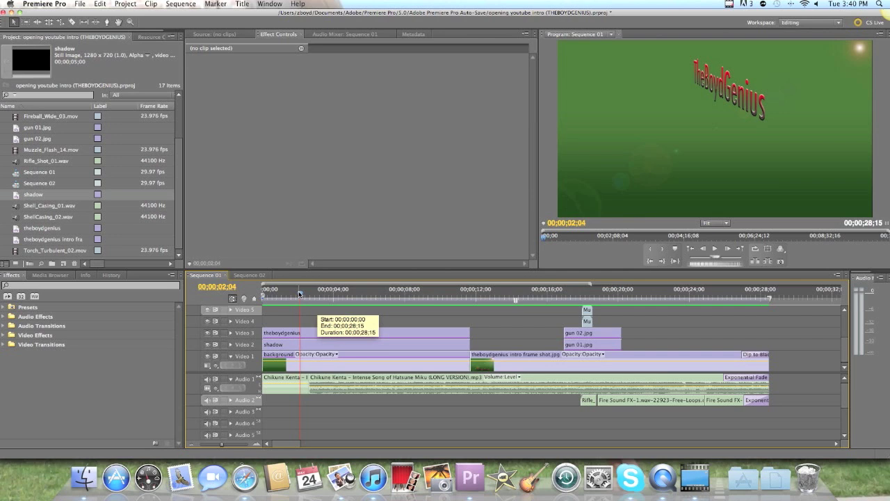
left_click_drag(298, 291, 553, 338)
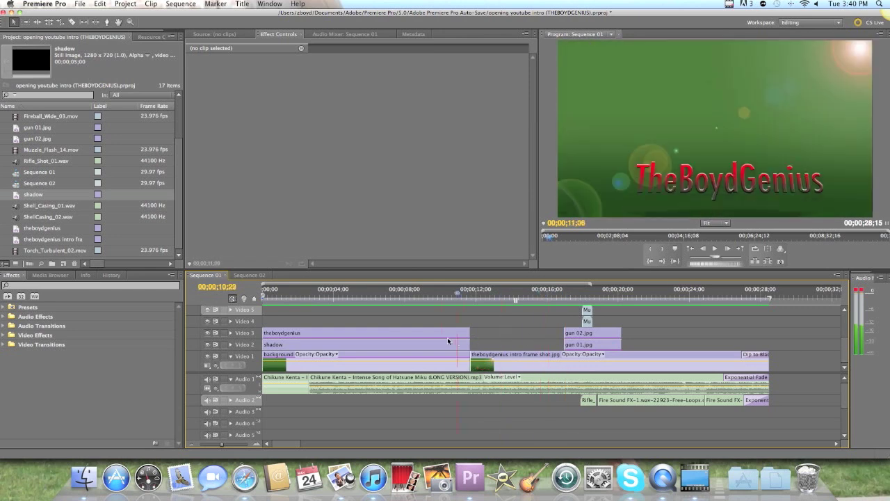
left_click_drag(552, 339, 469, 344)
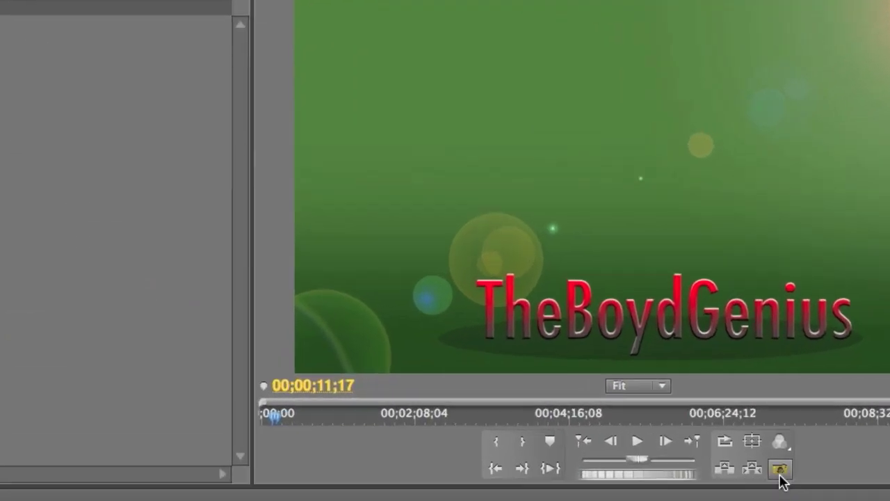
left_click(781, 262)
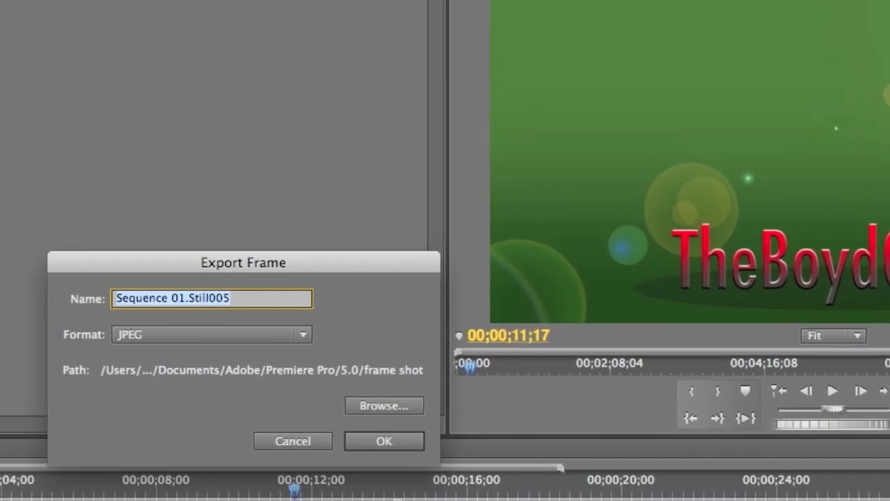
left_click(307, 338)
left_click(134, 374)
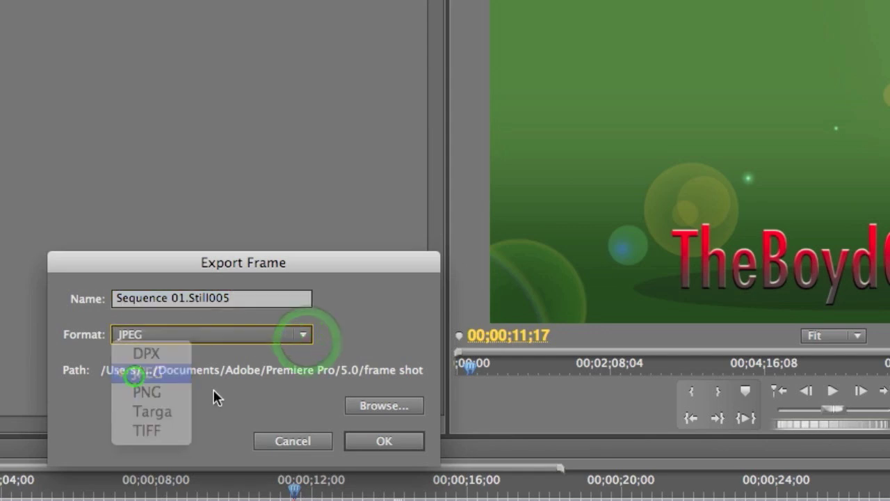
left_click(390, 409)
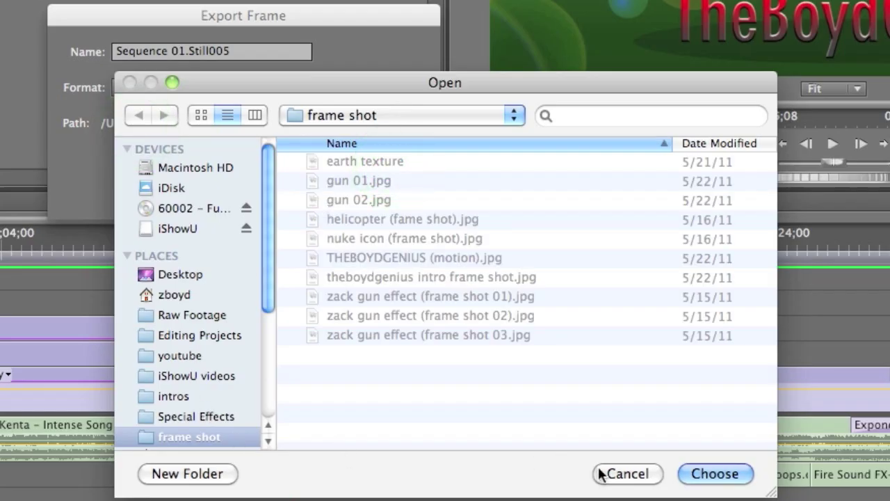
left_click(704, 474)
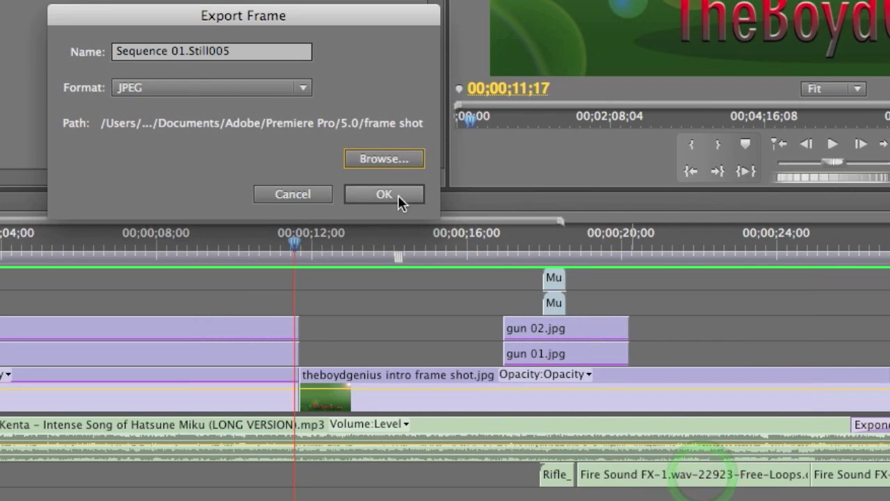
left_click(272, 195)
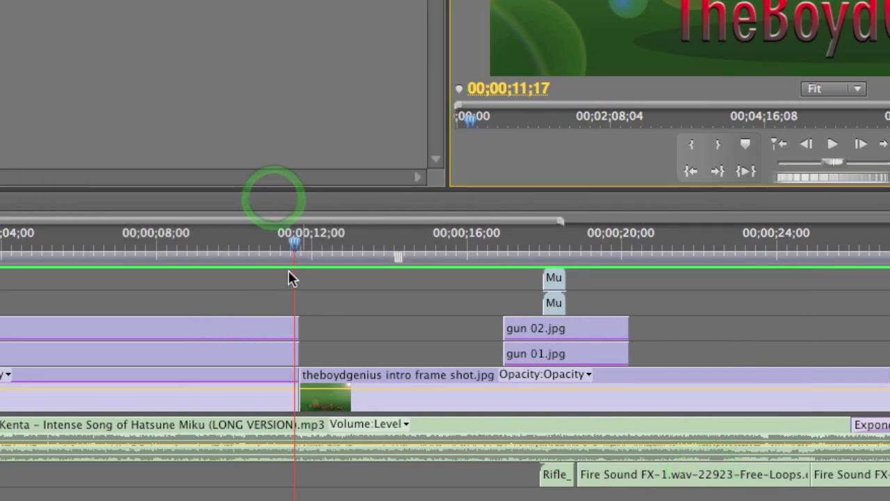
mouse_move(291, 245)
left_mouse_down()
mouse_move(293, 258)
mouse_move(318, 262)
mouse_move(307, 268)
left_mouse_up()
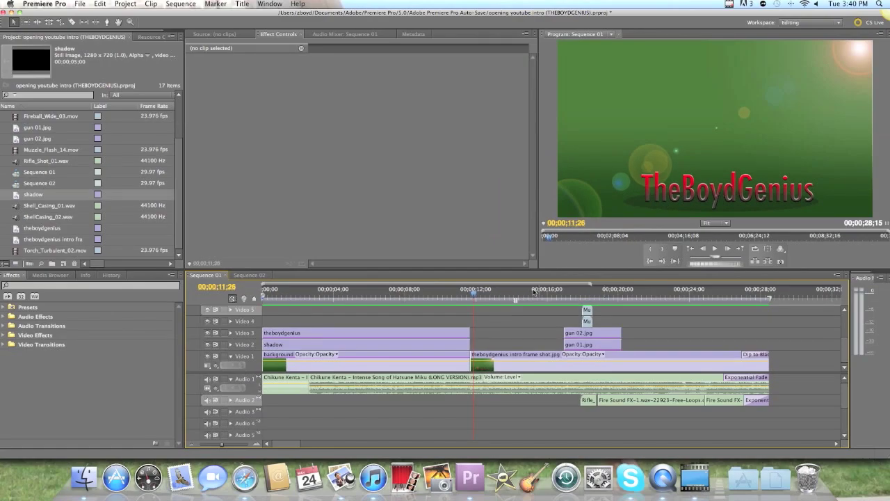
Step: Scrub to the 18-second flames and trim the edge of the Rifle_Shot_01.wav clip
mouse_move(472, 296)
left_mouse_down()
mouse_move(532, 299)
mouse_move(471, 305)
mouse_move(570, 305)
left_mouse_up()
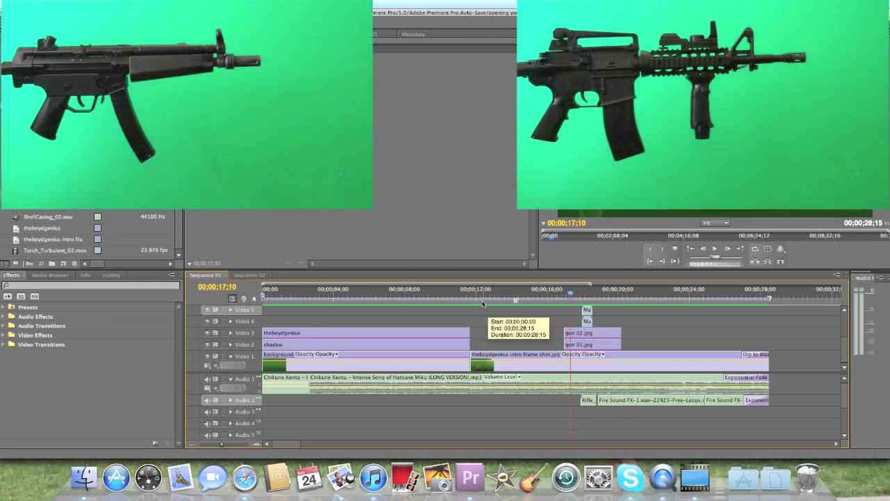
mouse_move(571, 299)
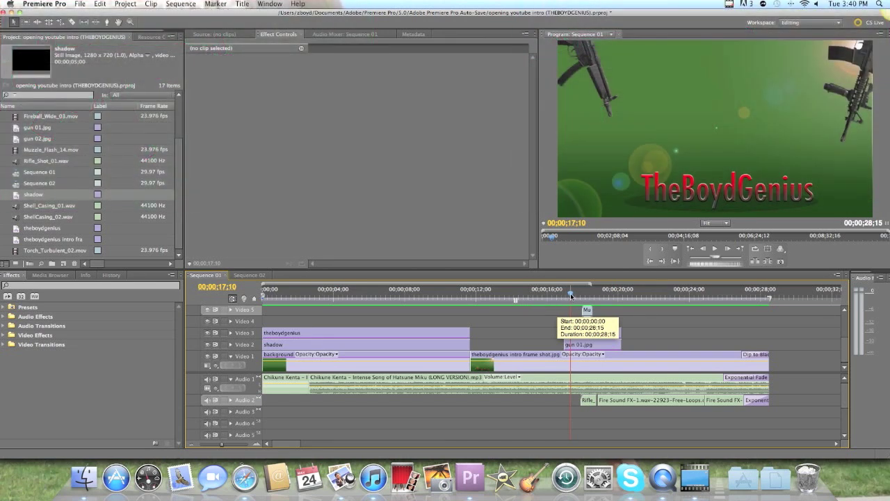
left_click_drag(570, 293, 583, 297)
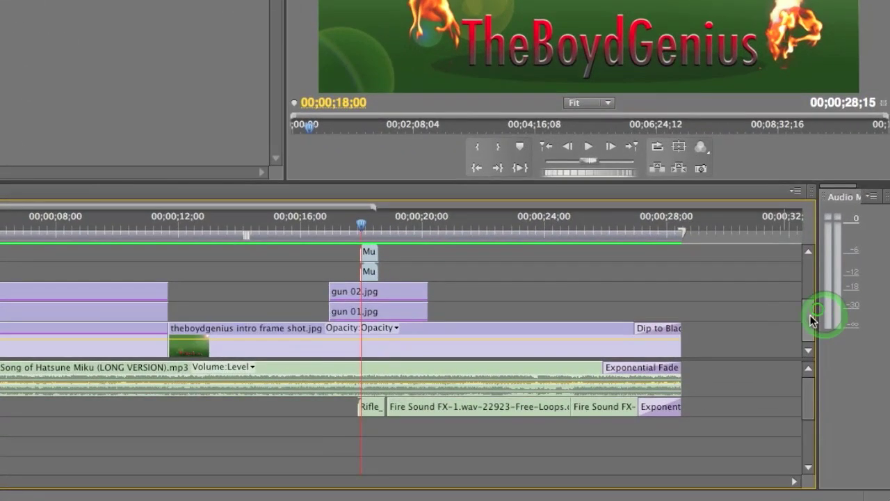
left_click_drag(847, 345, 844, 338)
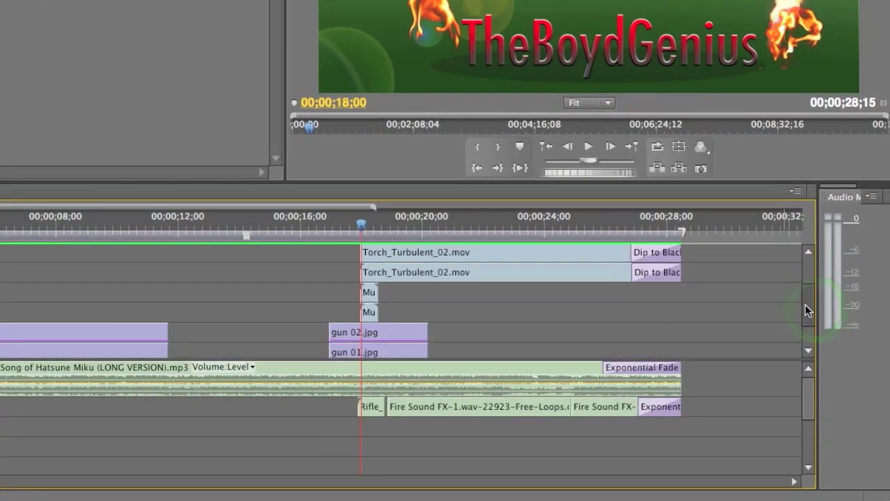
left_click_drag(808, 300, 807, 318)
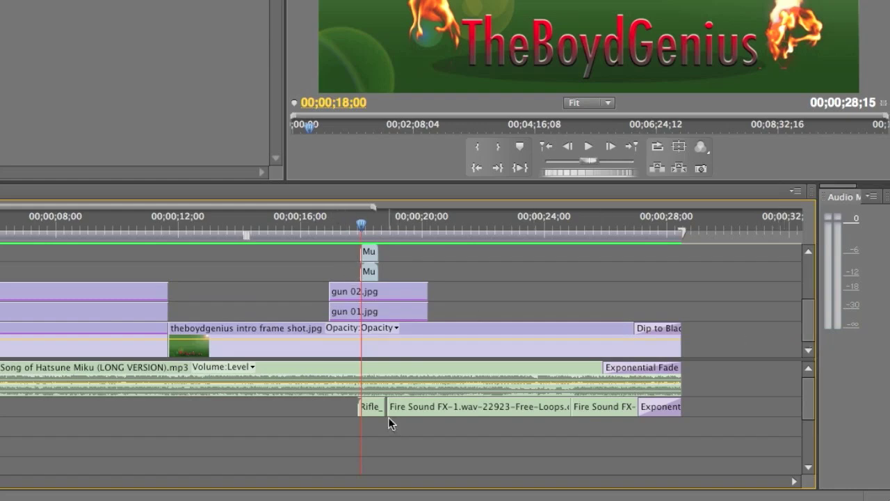
left_click_drag(388, 416, 378, 412)
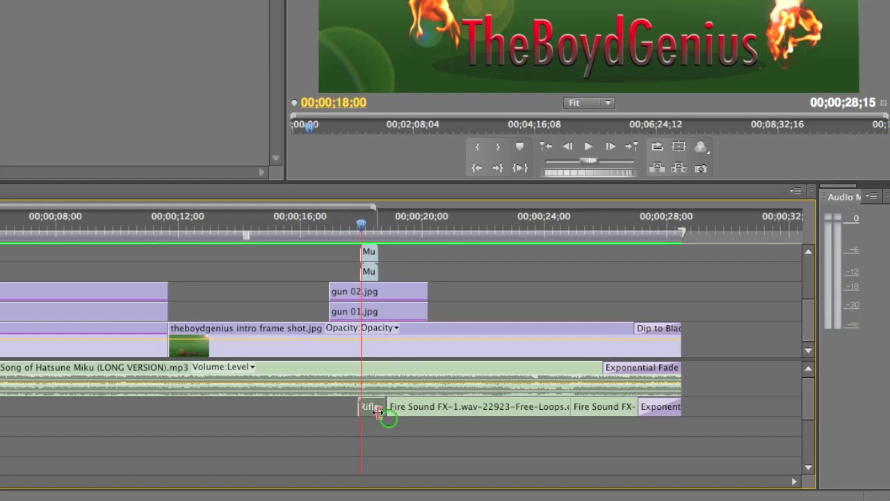
Step: Scrub through the gun shots and fire sounds to the fade-out ending
left_click(364, 228)
mouse_move(364, 228)
left_mouse_down()
mouse_move(472, 245)
mouse_move(491, 267)
left_mouse_up()
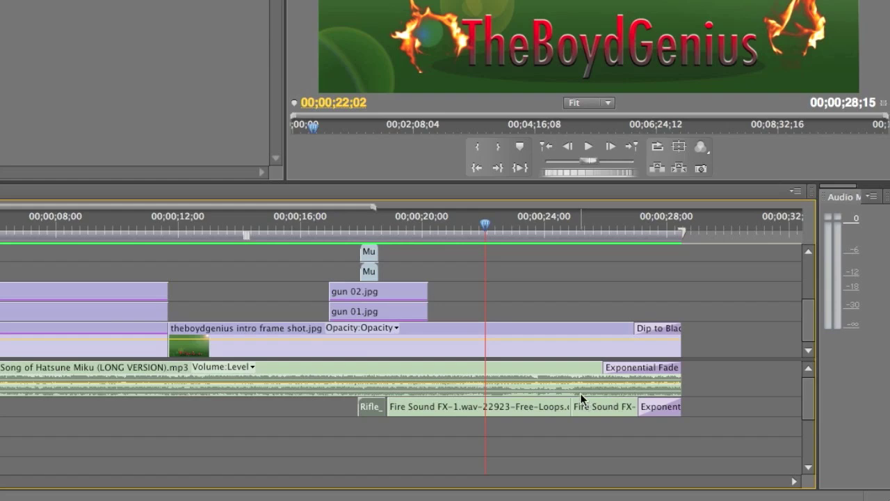
left_click_drag(489, 228, 622, 224)
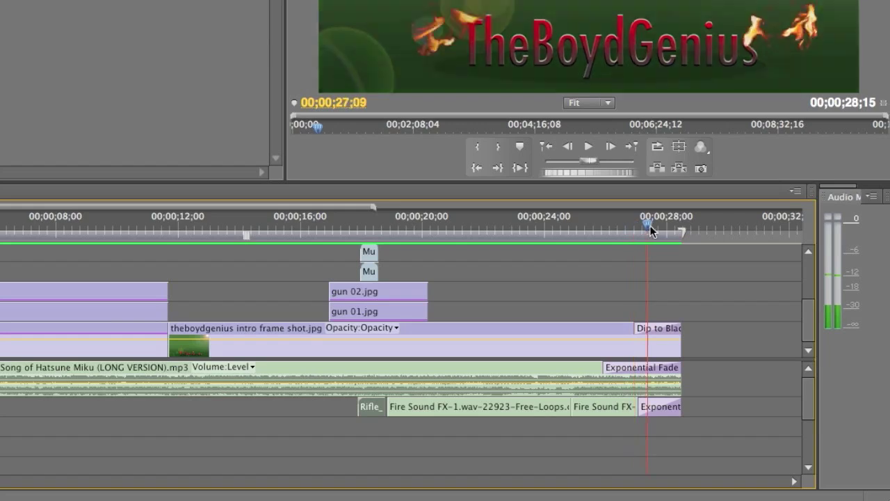
mouse_move(622, 224)
left_mouse_down()
mouse_move(670, 231)
mouse_move(0, 232)
left_mouse_up()
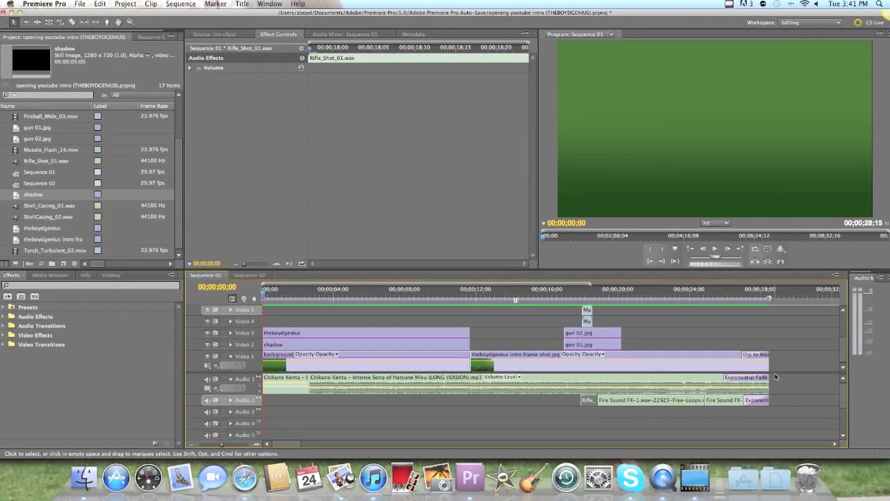
Step: Deselect the rifle clip, play the intro from the start, and scrub to the title
left_click(777, 376)
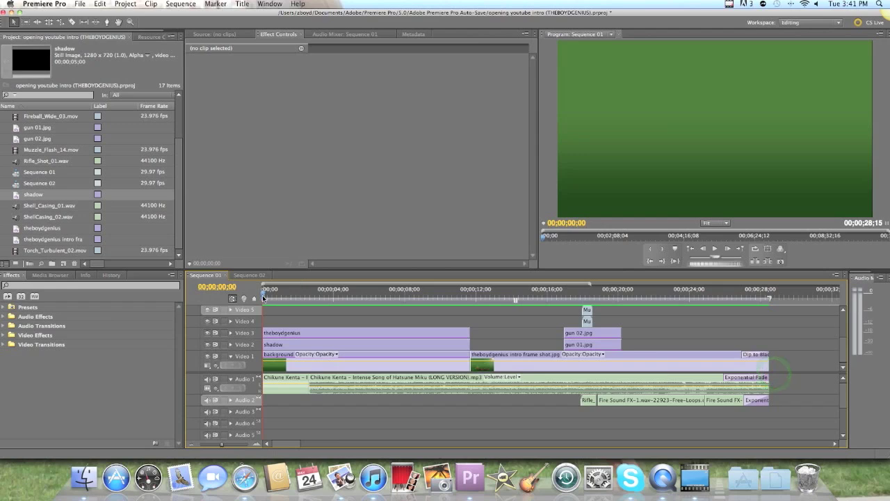
key("space")
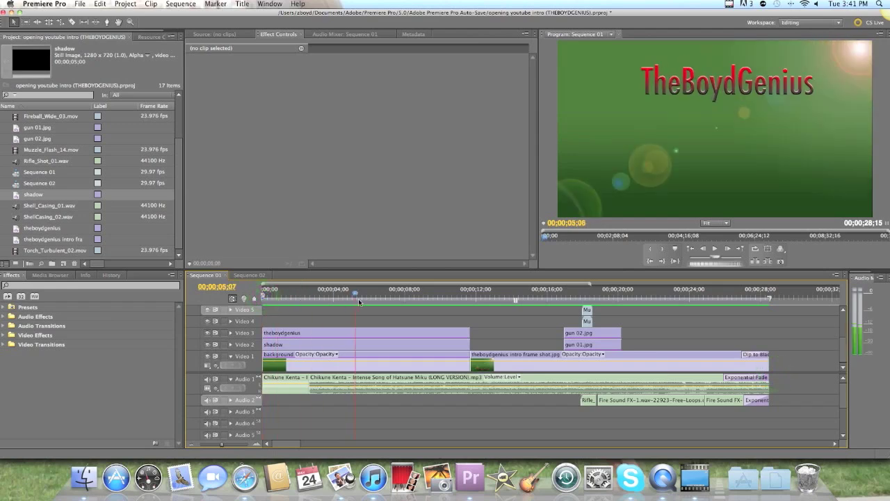
left_click(270, 301)
left_click_drag(287, 302, 346, 306)
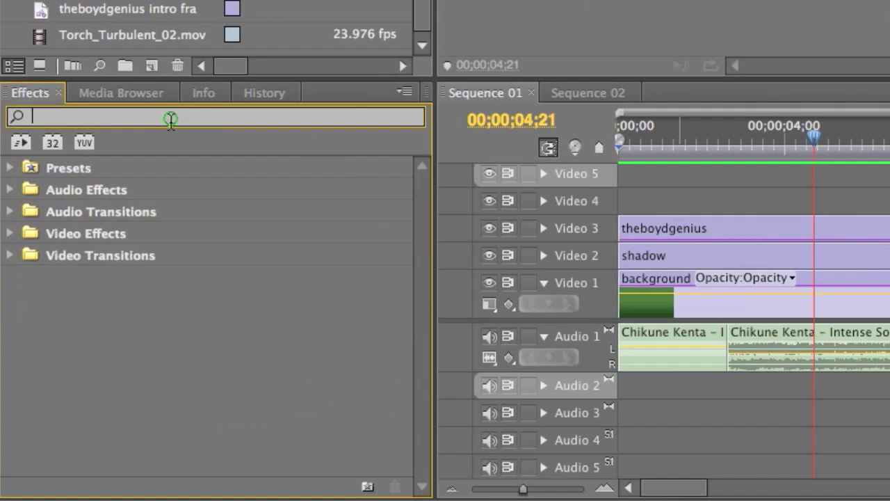
Step: Search 'lens' and apply Lens Flare to the background clip, then clear the search
left_click(73, 286)
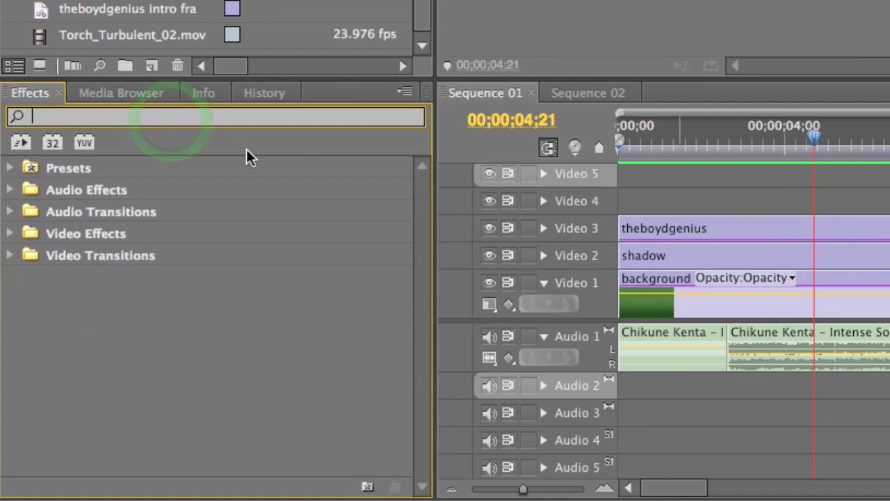
type("len")
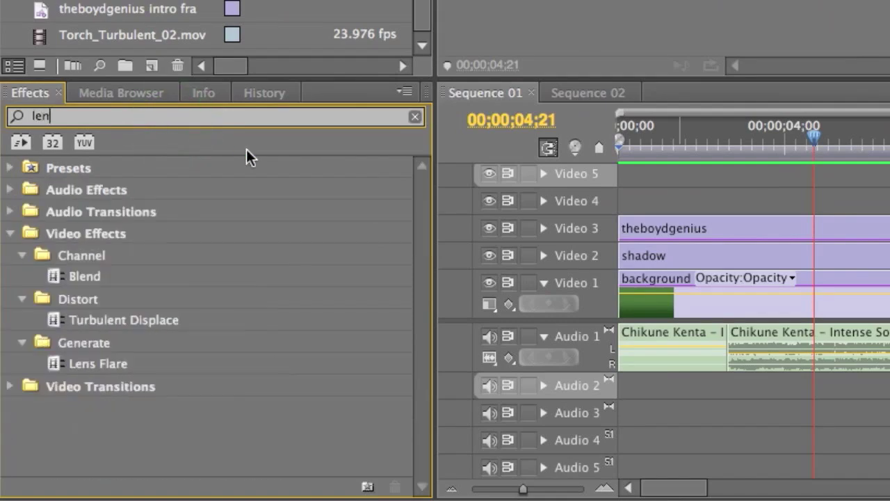
type("s")
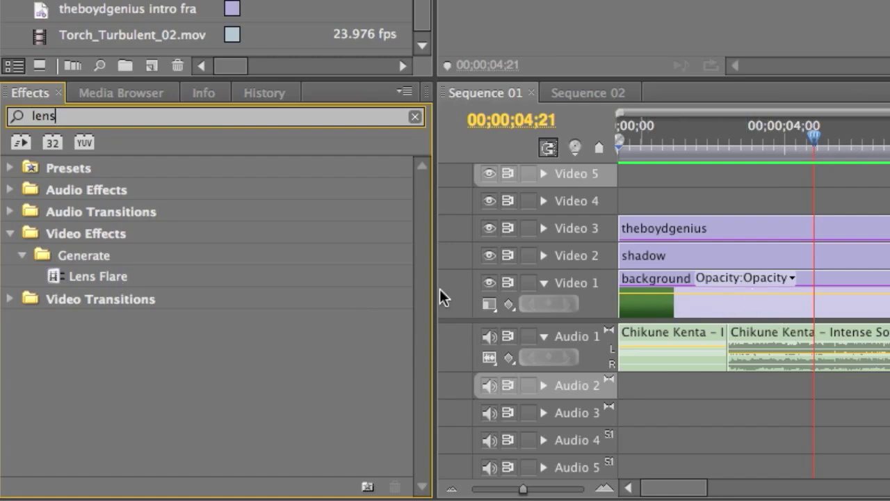
left_click_drag(63, 278, 285, 300)
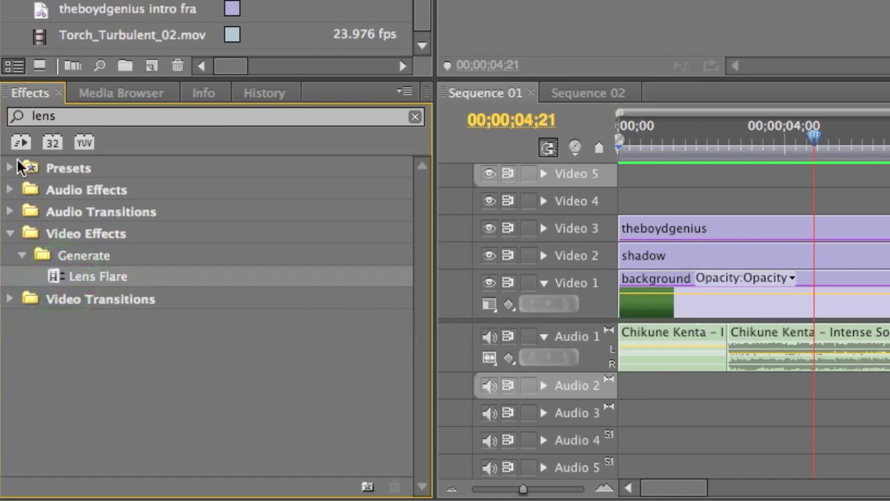
double_click(43, 116)
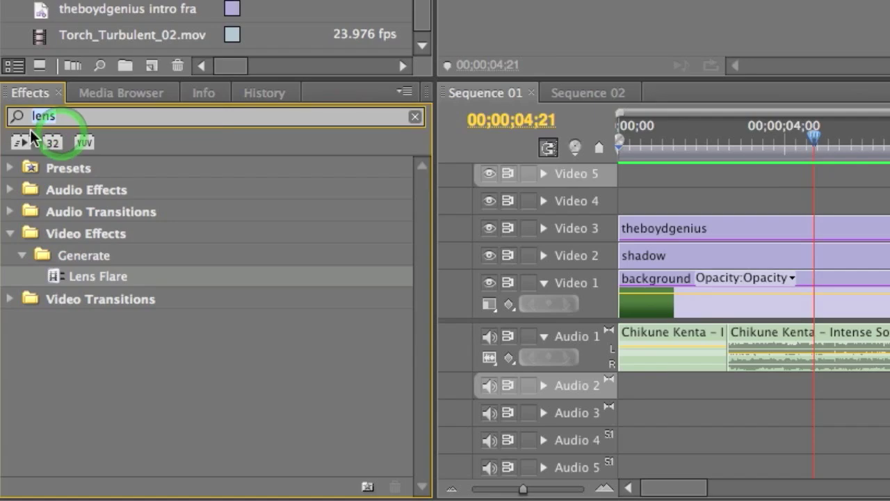
key("BackSpace")
Step: Show the background's Lens Flare settings and play the flares from near the start
left_click(800, 264)
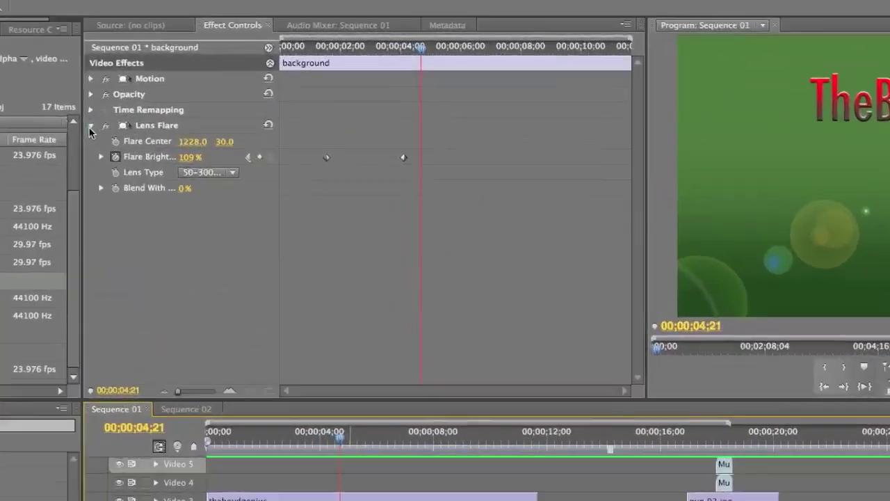
left_click(190, 97)
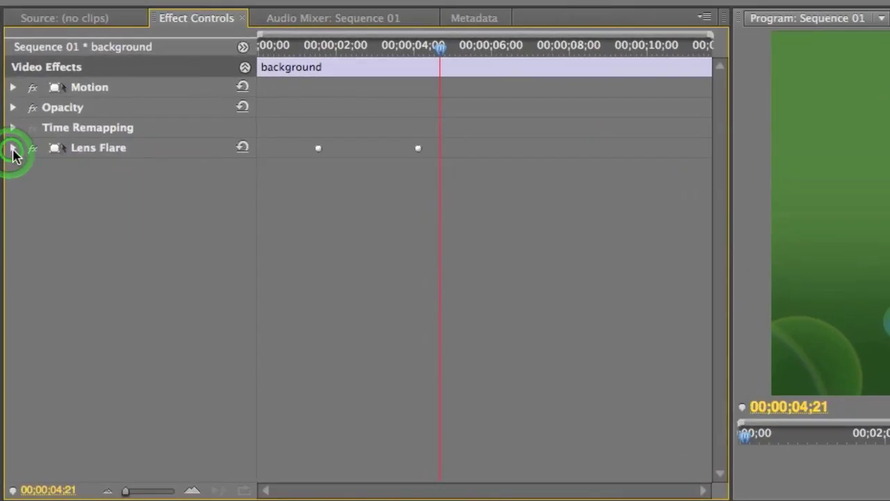
left_click(190, 97)
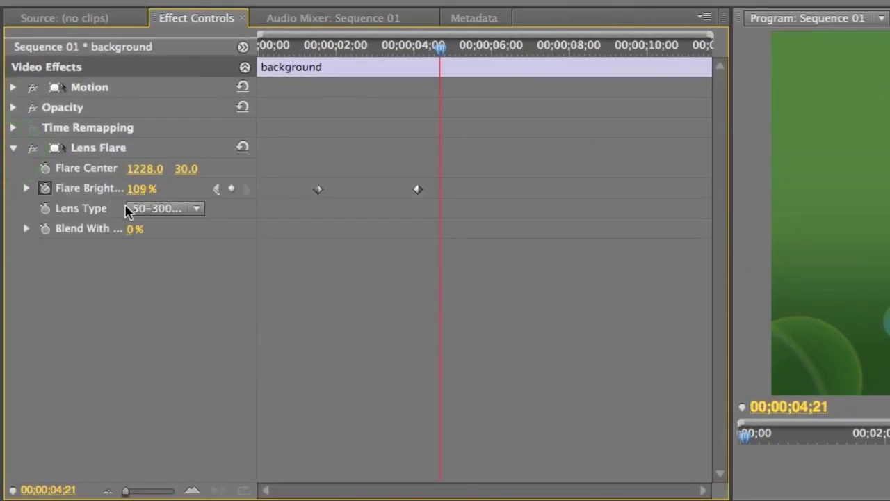
left_click_drag(443, 56, 287, 101)
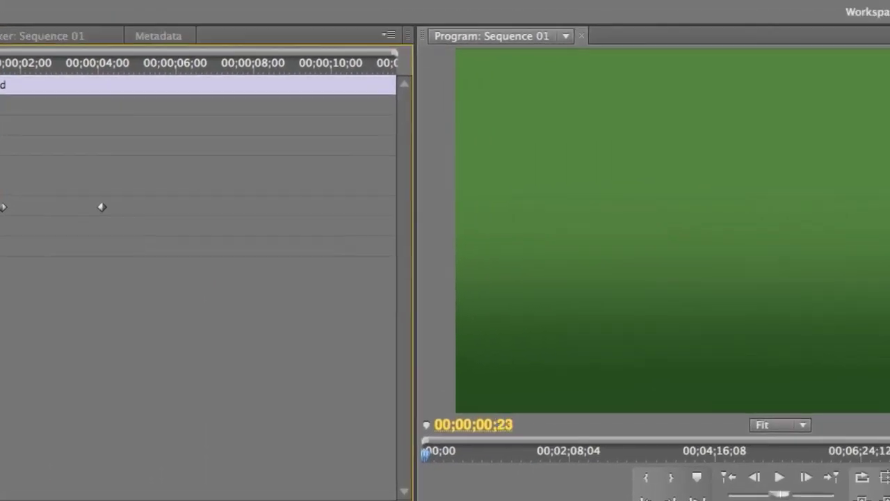
key("space")
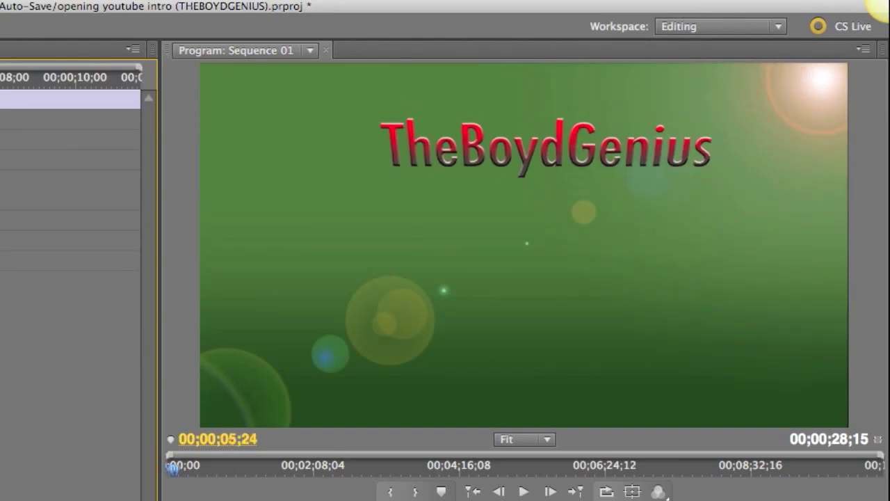
key("Home")
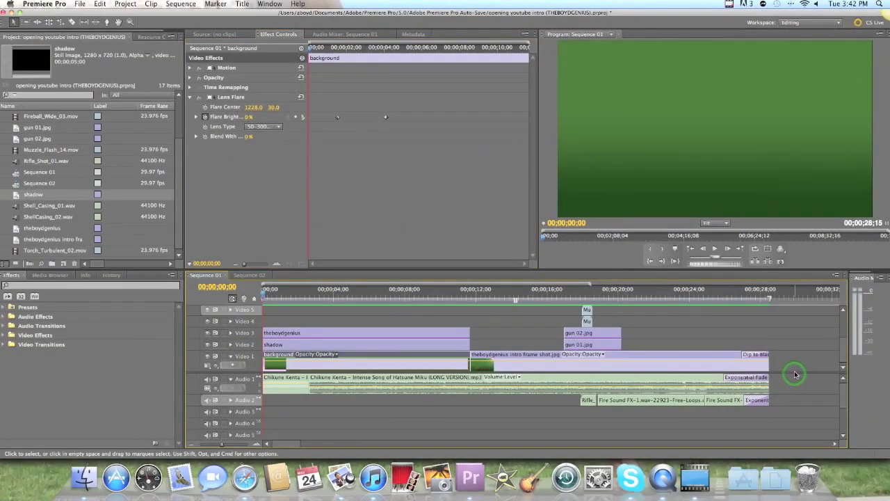
Step: Deselect and scrub back and forth through the flared title, then bring up a Finder window
left_click(795, 372)
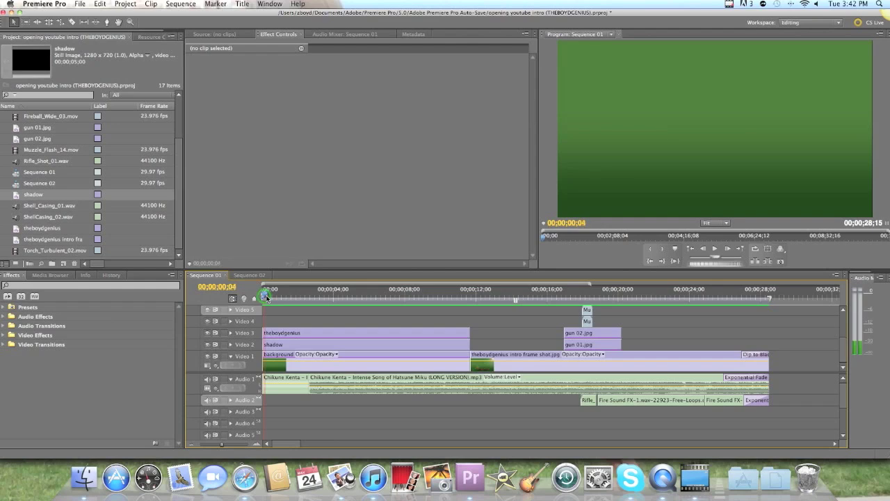
left_click_drag(266, 297, 574, 309)
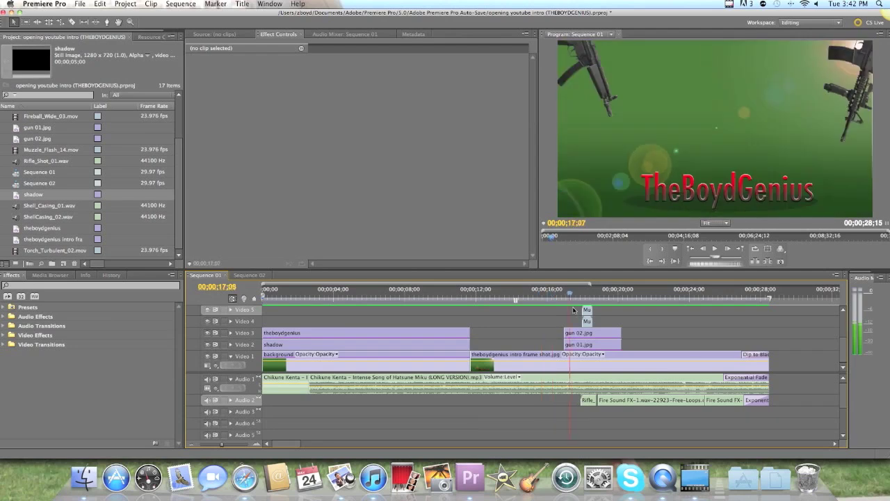
left_click_drag(573, 310, 256, 311)
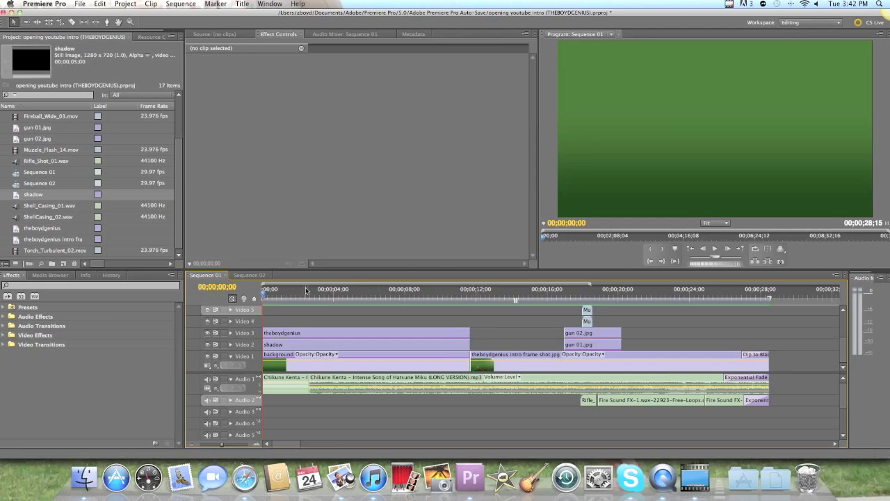
left_click_drag(282, 298, 460, 308)
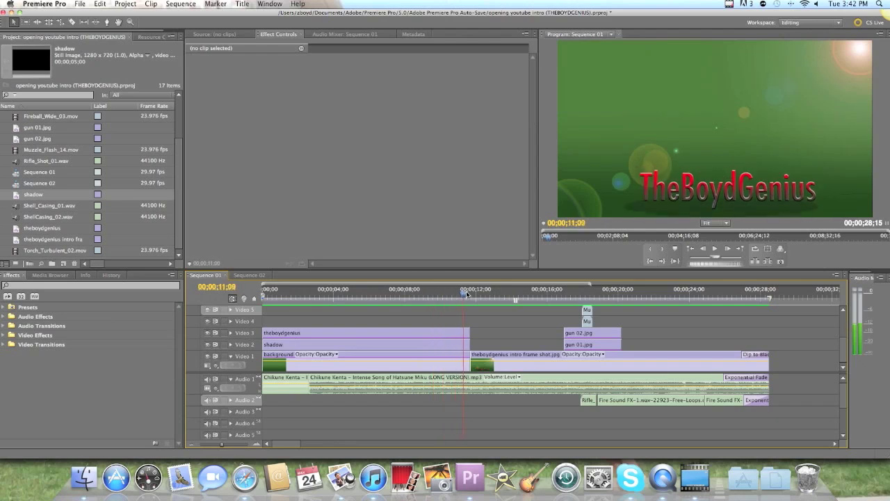
mouse_move(461, 308)
left_mouse_down()
mouse_move(567, 304)
mouse_move(263, 299)
left_mouse_up()
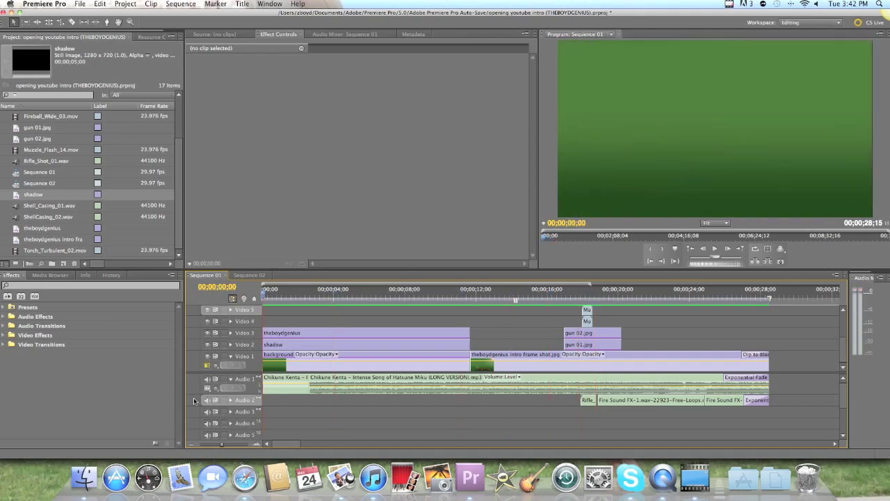
left_click(85, 477)
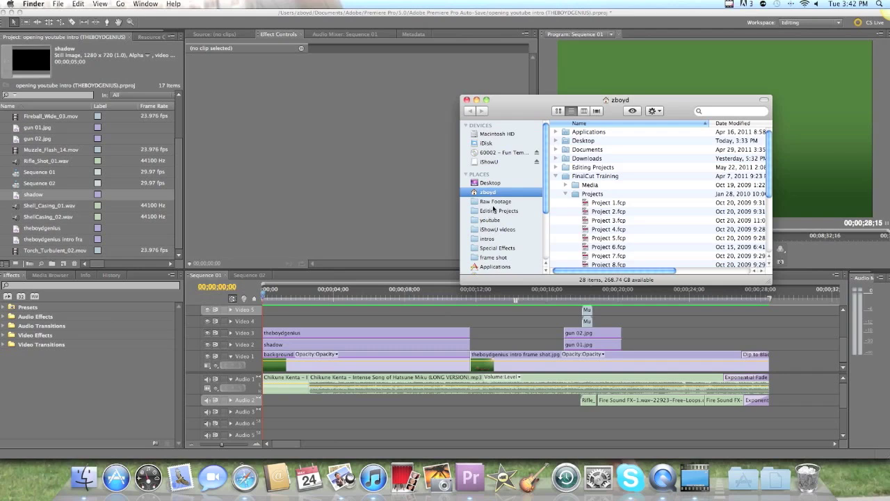
Step: Quick Look gun 02.jpg and gun 01.jpg in the frame shot folder, then close the window
left_click(491, 257)
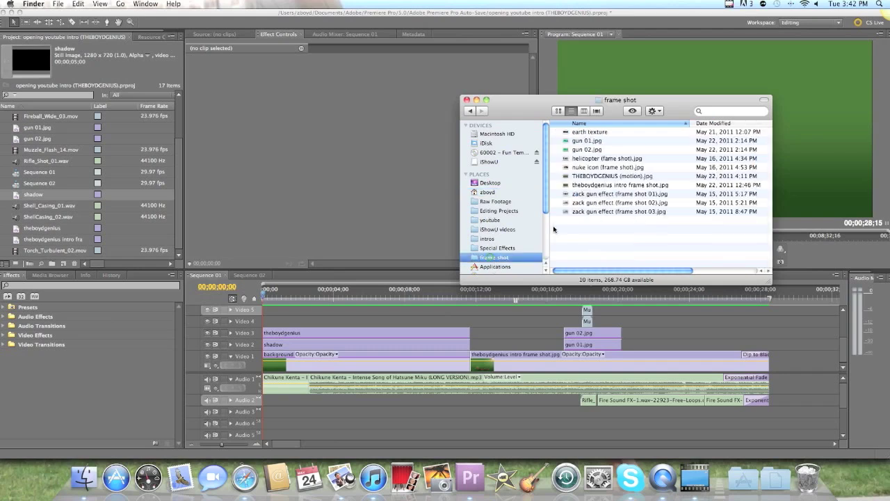
left_click(590, 150)
key("space")
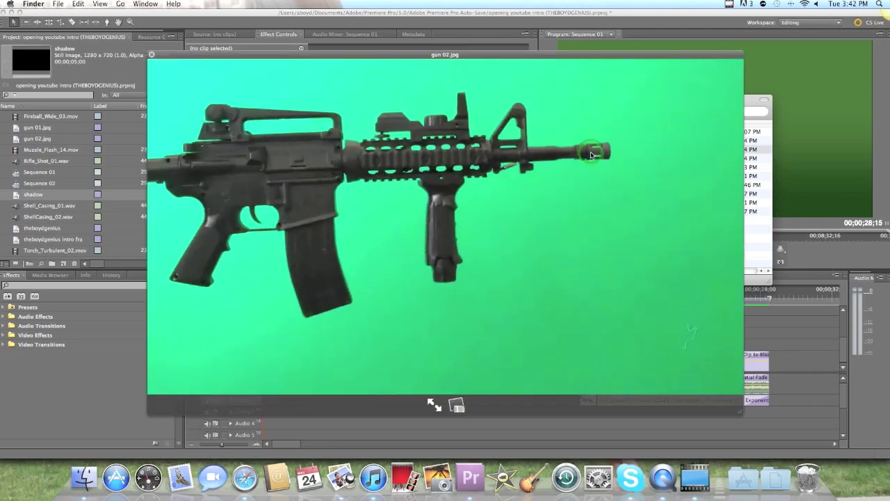
key("Up")
key("space")
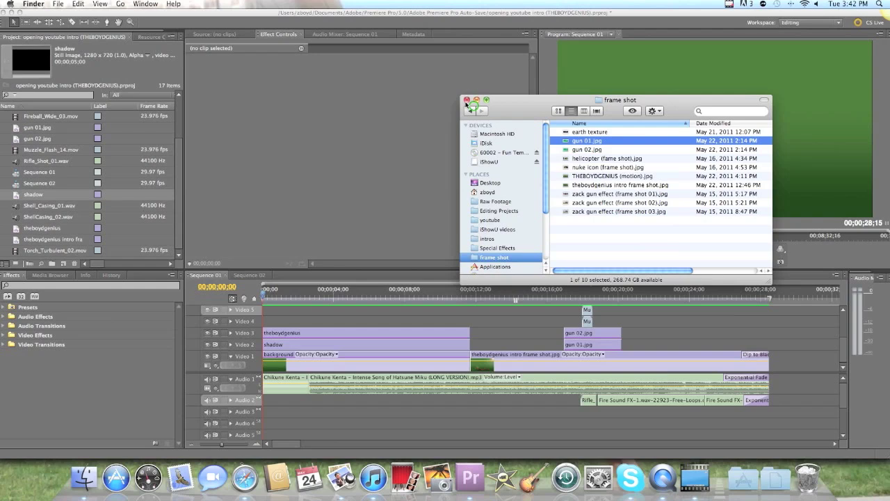
left_click(466, 101)
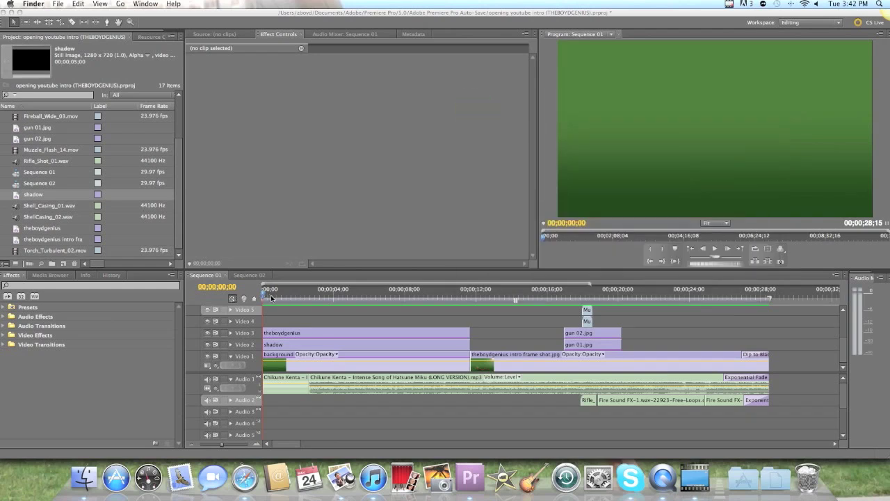